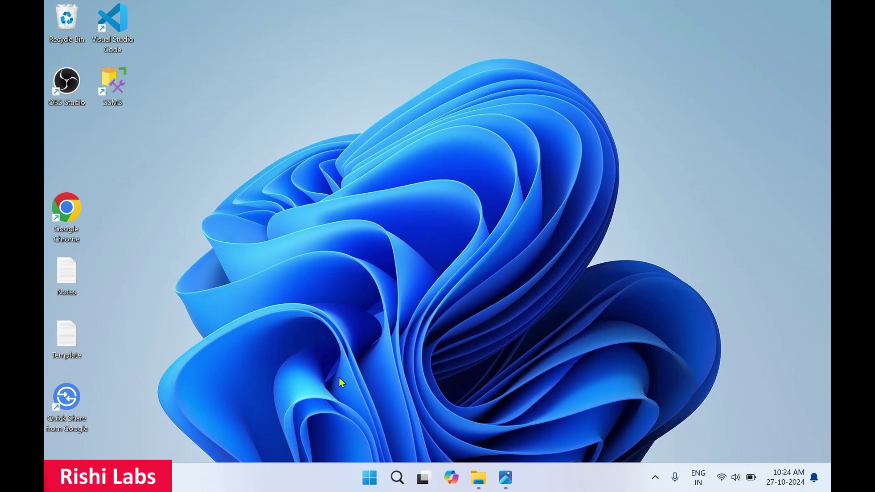
Review the installation-steps screenshot, then launch Google Chrome from the desktop.
left_click(505, 478)
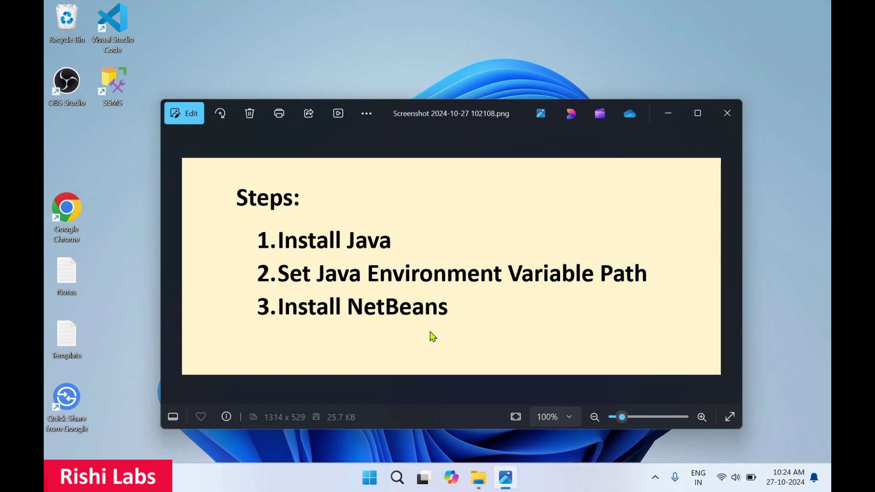
left_click(671, 114)
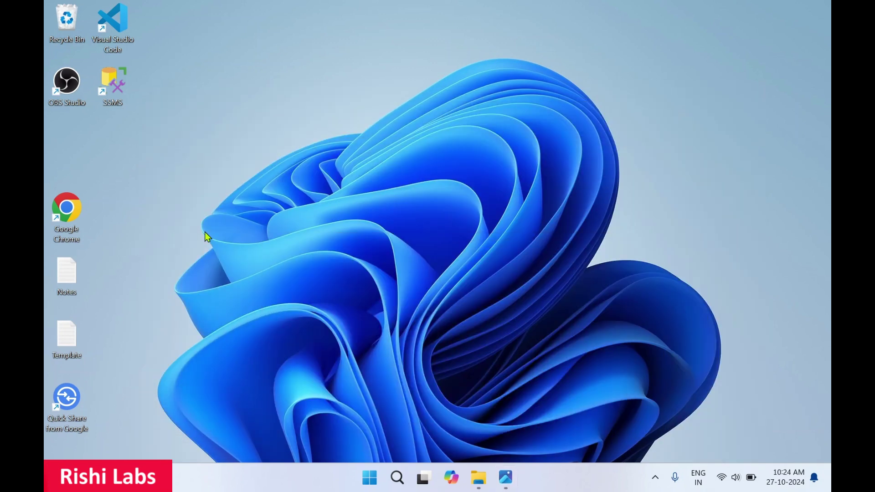
double_click(72, 218)
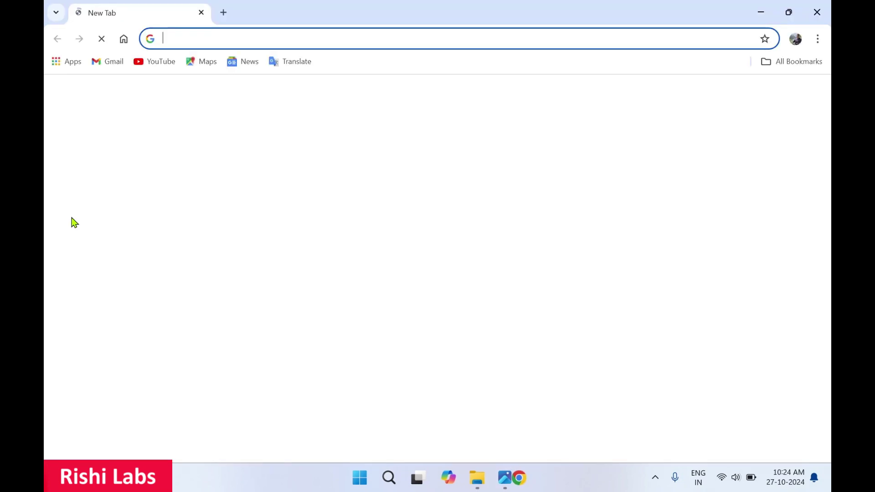
Search Google for 'oracle java' and open Oracle's Java Software page.
left_click(322, 38)
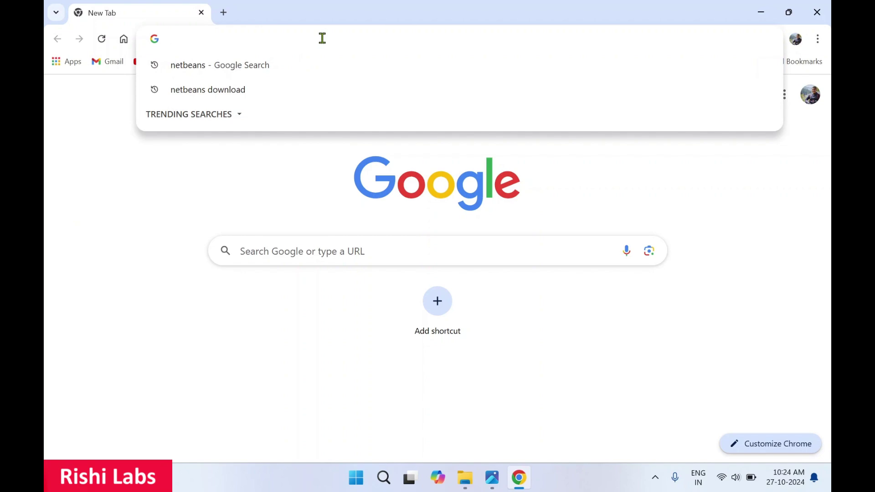
type("ORCLE")
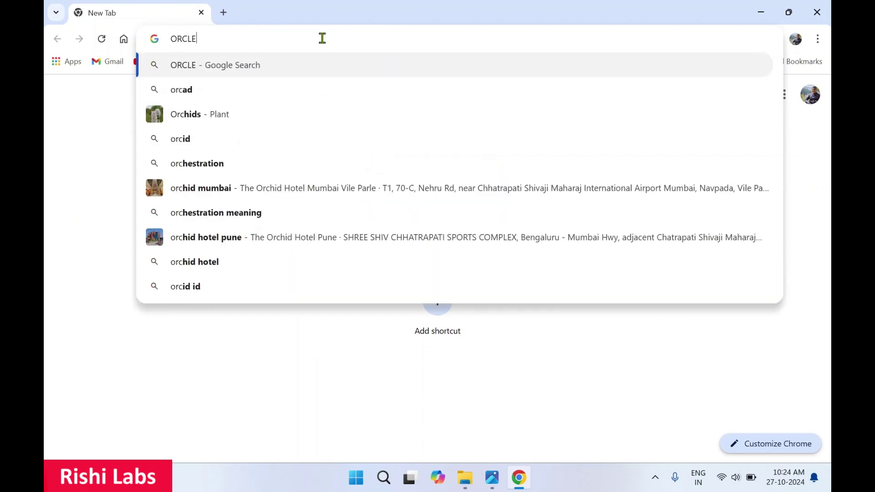
key("Down")
key("Down")
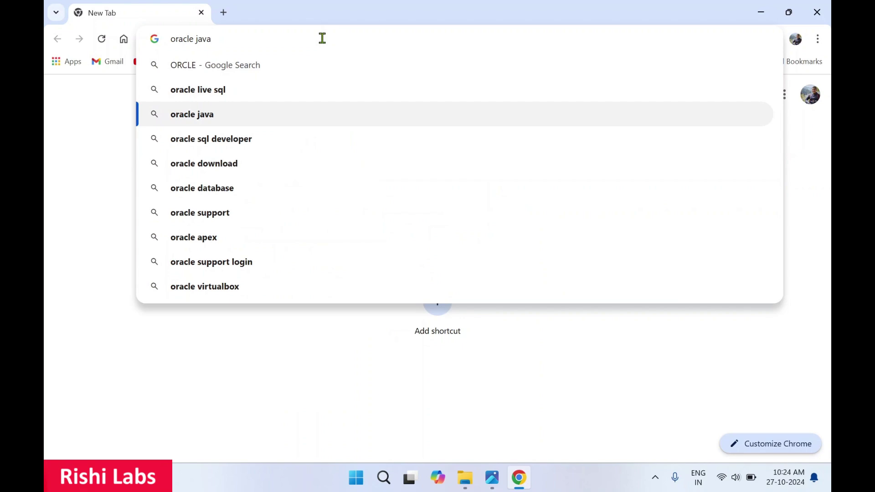
key("Return")
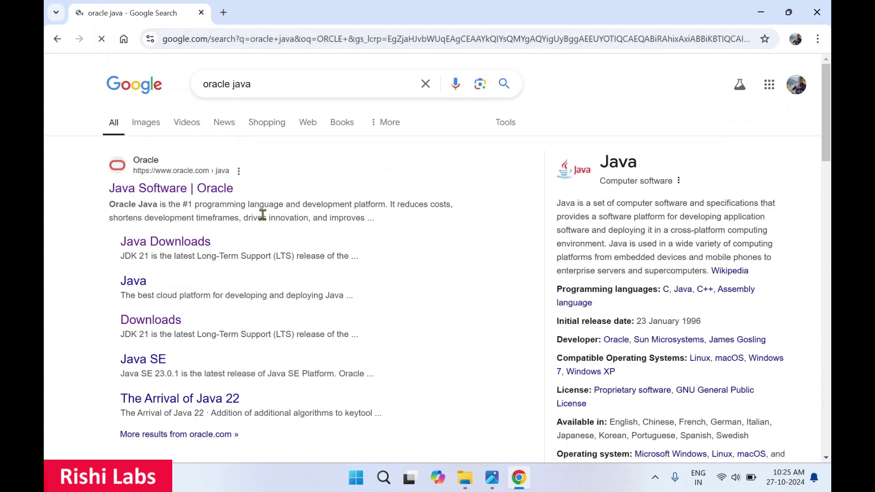
left_click(166, 197)
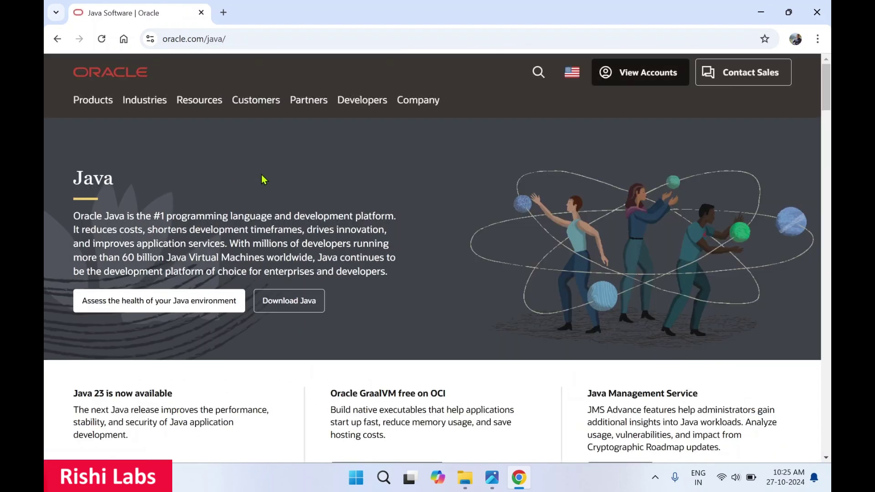
left_click(247, 35)
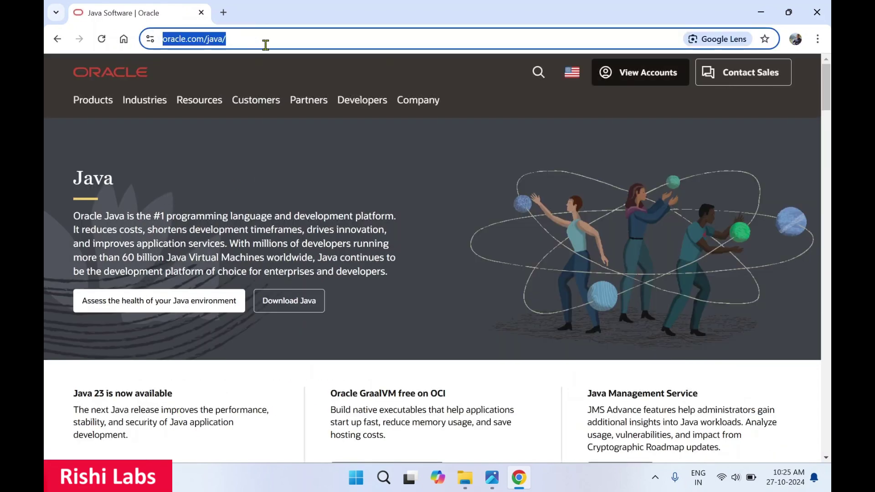
left_click(385, 170)
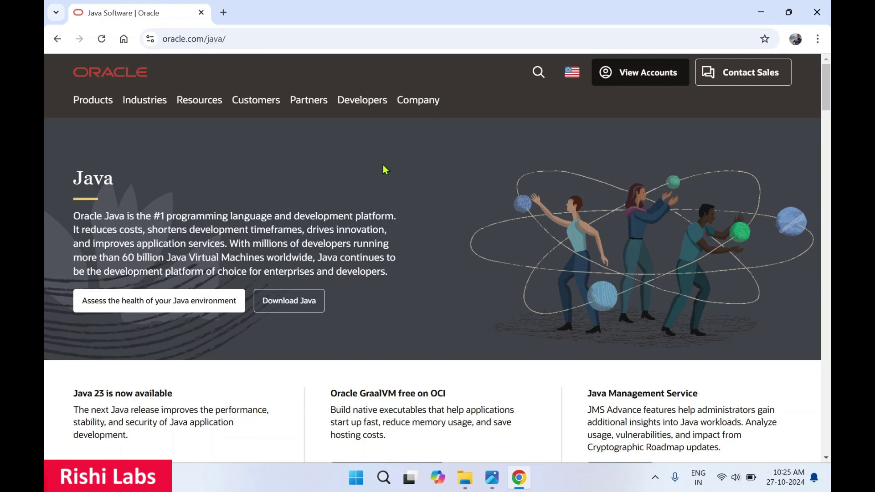
Download the JDK 23 Windows x64 Installer (jdk-23_windows-x64_bin.exe) and run it.
left_click(286, 312)
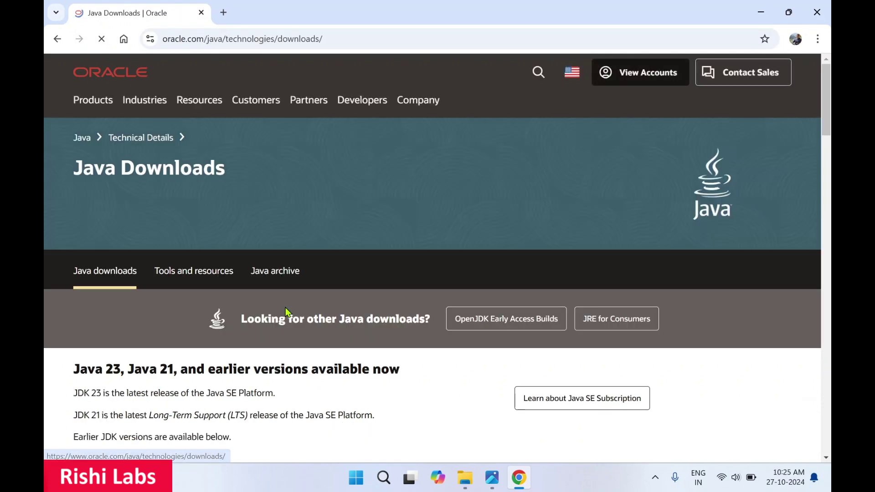
scroll(453, 399, "down", 2)
scroll(454, 398, "down", 3)
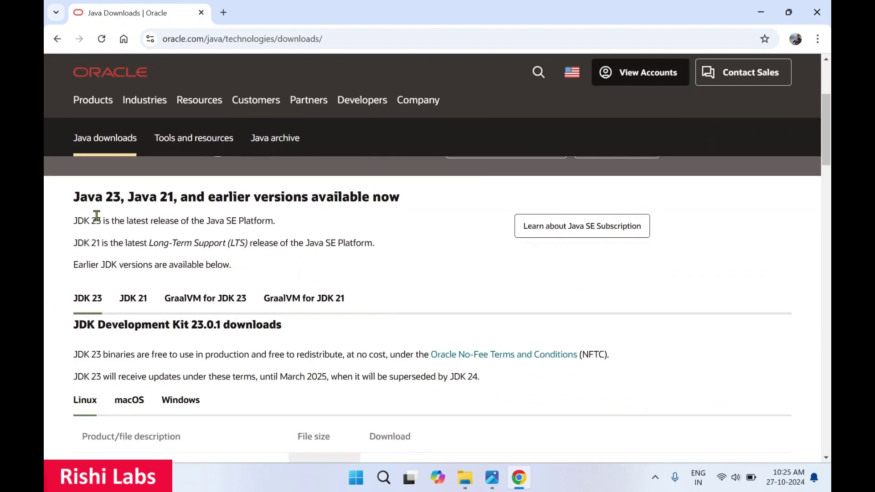
scroll(294, 241, "down", 3)
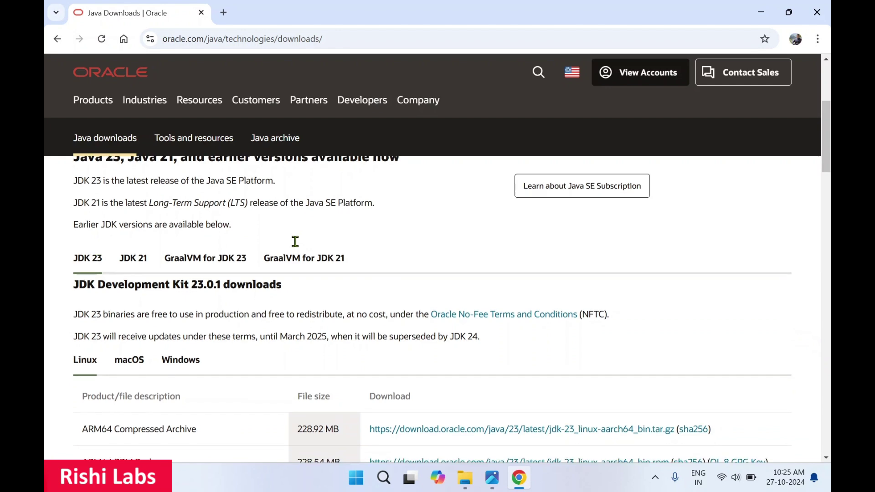
scroll(294, 242, "down", 2)
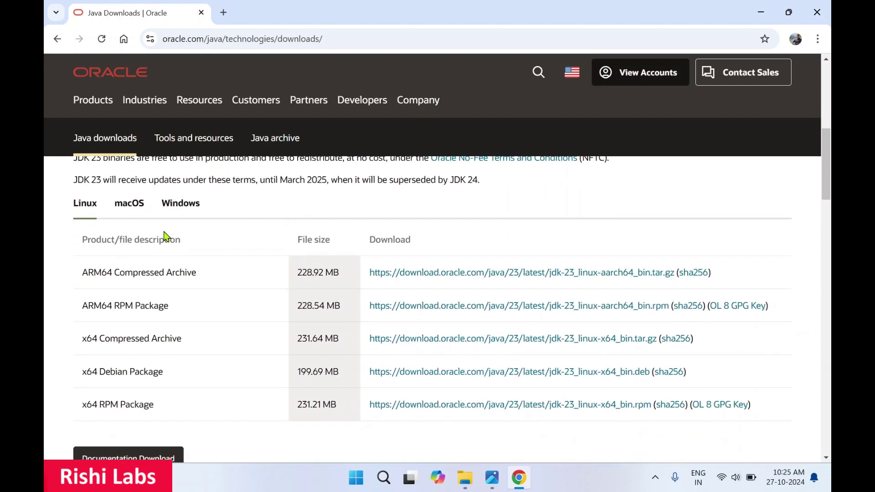
left_click(187, 204)
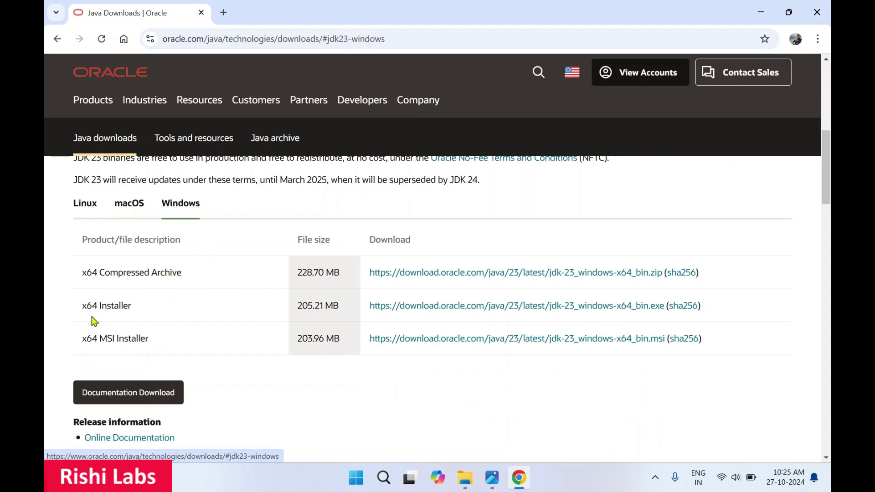
left_click(457, 312)
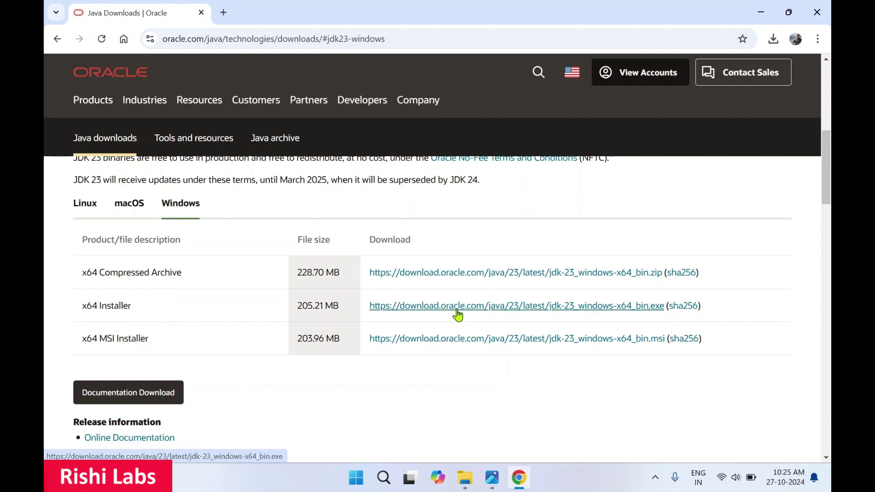
left_click(773, 39)
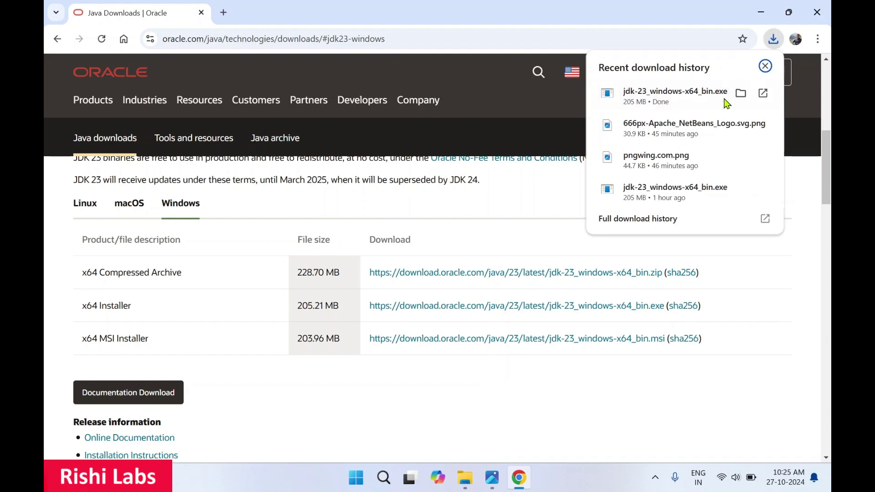
left_click(763, 94)
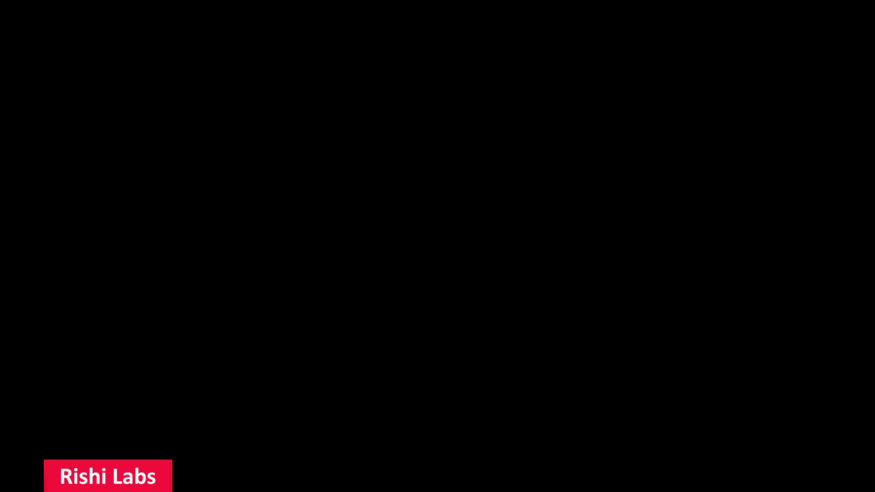
Install JDK 23.0.1 into the default C:\Program Files\Java\jdk-23 folder and close the wizard.
left_click(408, 409)
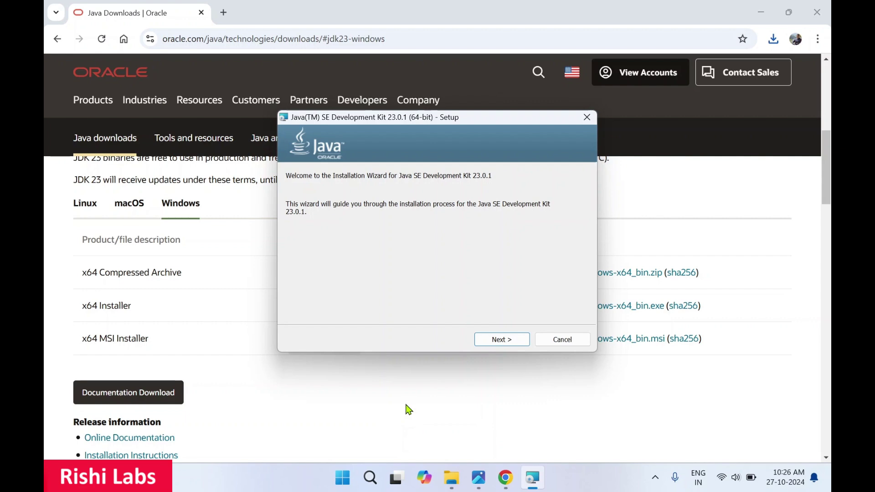
left_click(761, 12)
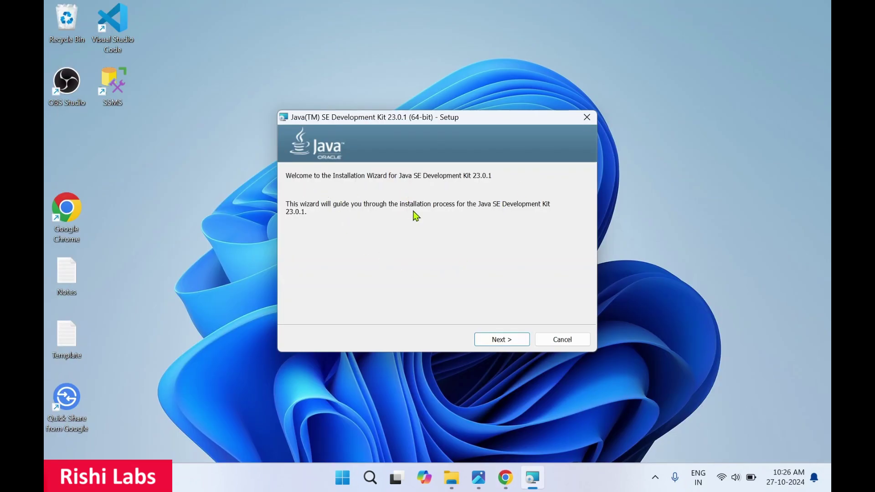
left_click(492, 343)
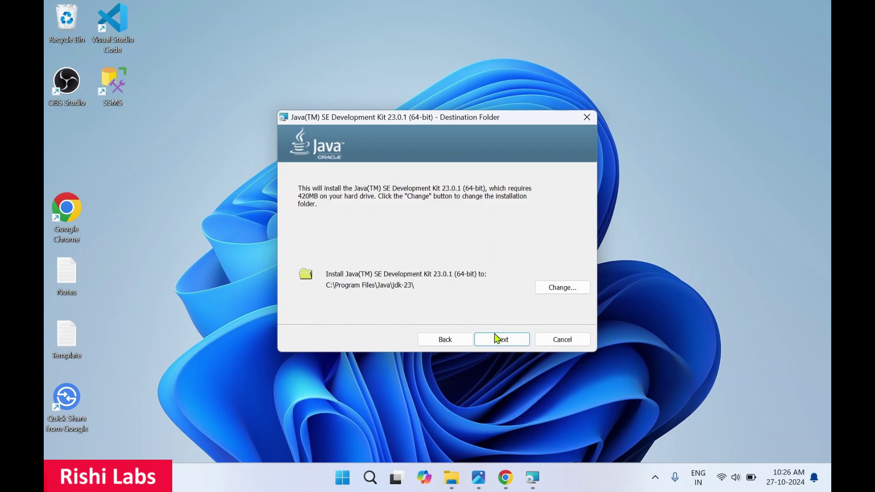
left_click(510, 347)
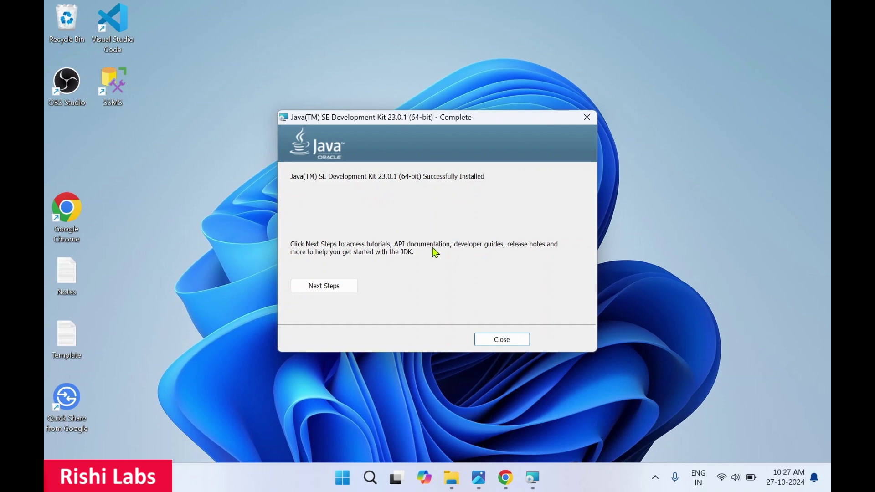
left_click(504, 346)
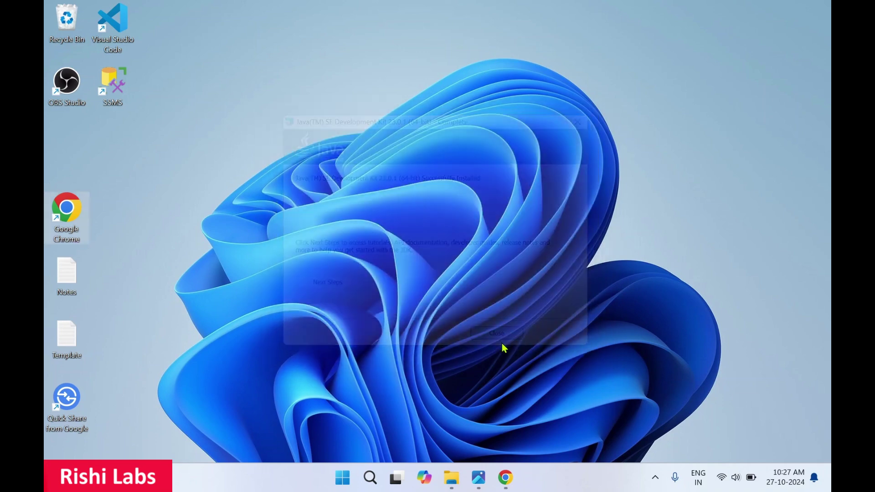
left_click(491, 482)
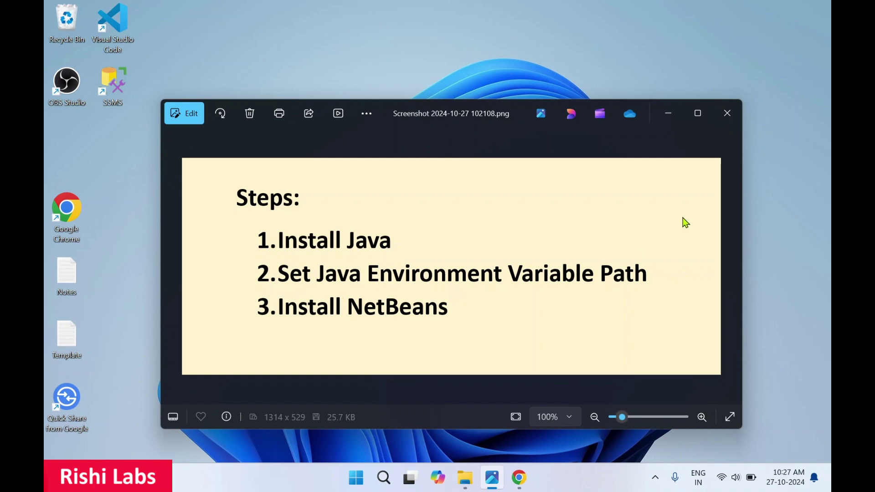
left_click(668, 114)
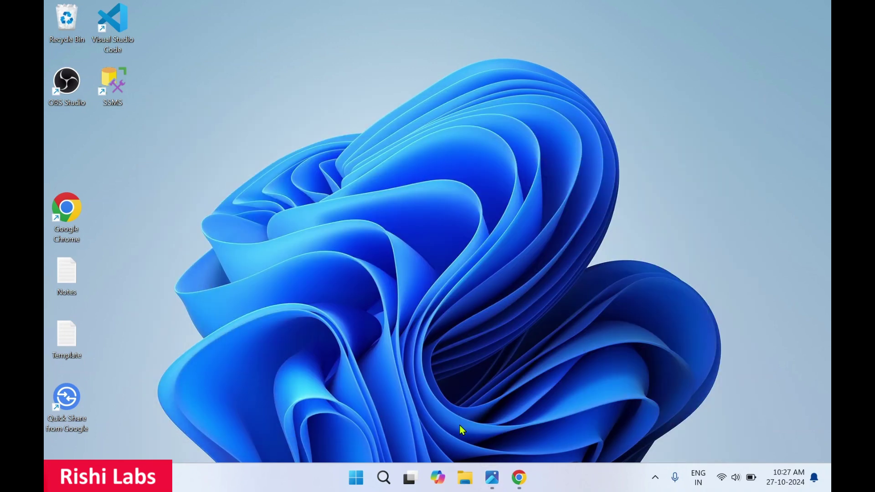
Browse in File Explorer to C:\Program Files\Java\jdk-23\bin.
left_click(465, 479)
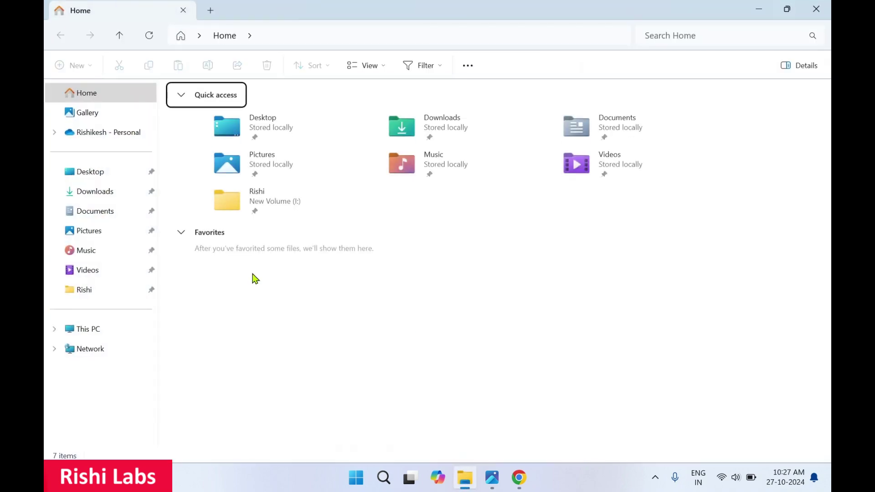
left_click(89, 332)
double_click(250, 121)
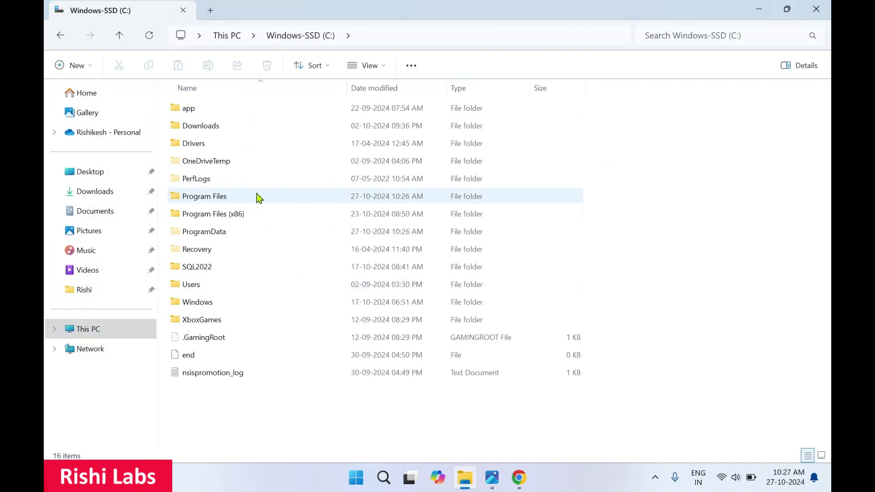
double_click(231, 200)
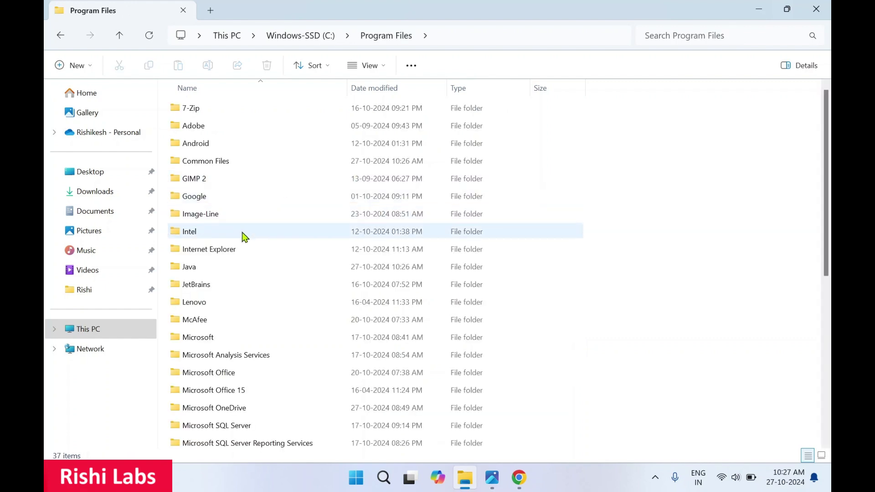
left_click(224, 270)
double_click(224, 270)
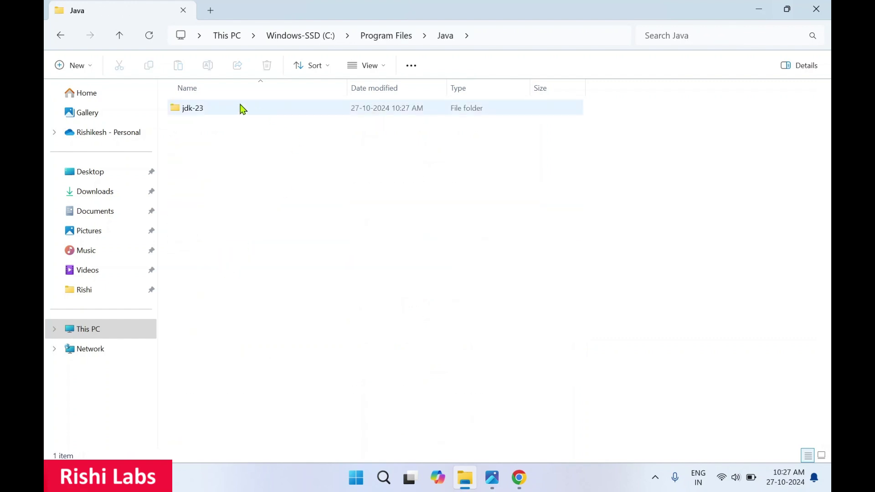
left_click(251, 113)
double_click(251, 113)
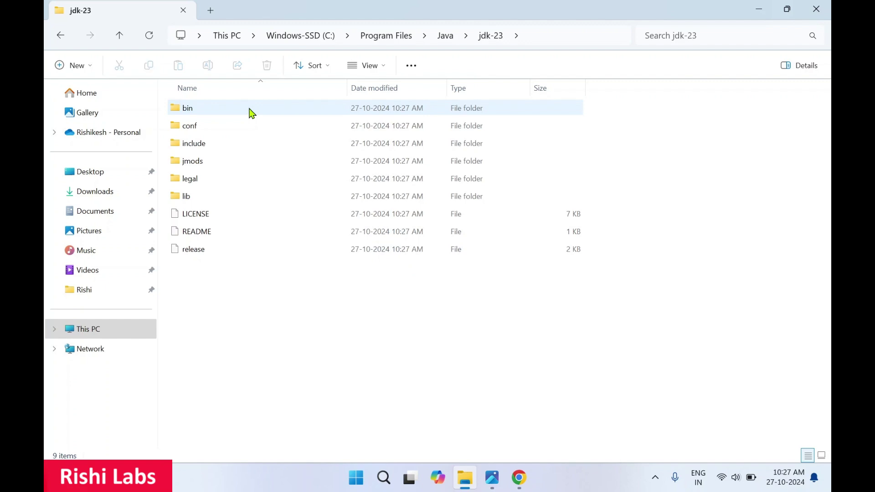
double_click(252, 112)
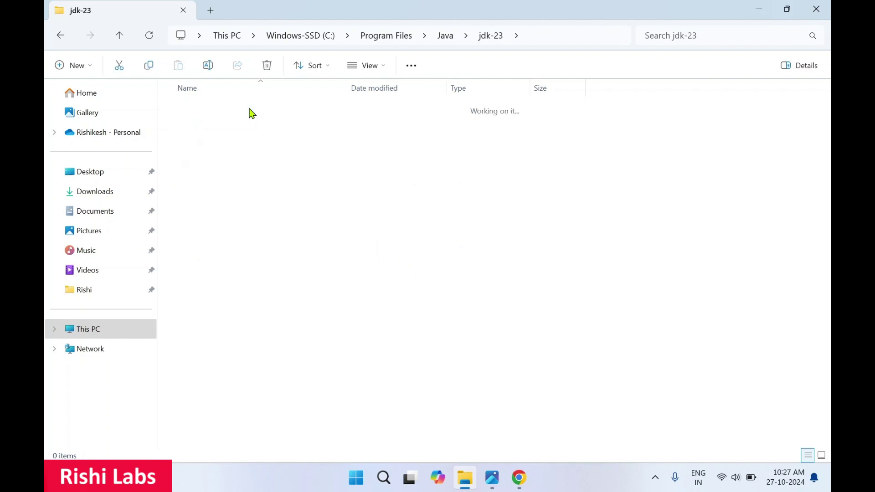
Copy the bin folder path from the address bar and close File Explorer.
left_click(572, 36)
left_click_drag(336, 35, 153, 37)
right_click(234, 36)
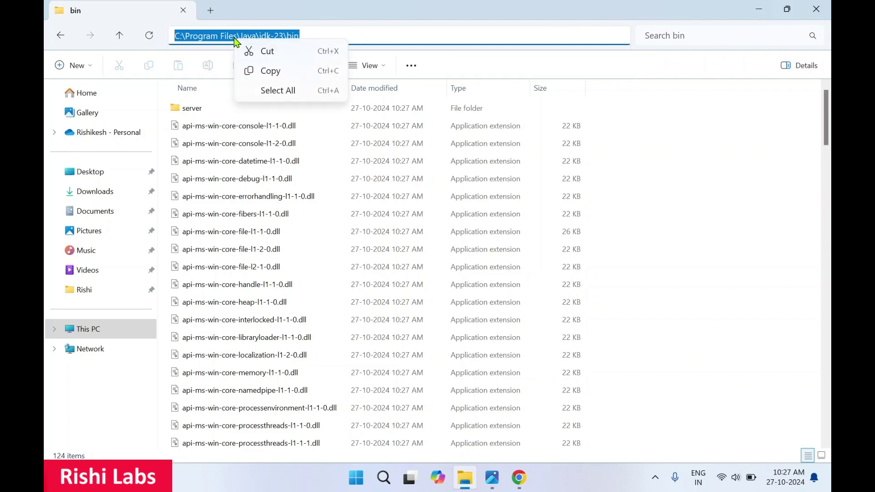
left_click(280, 71)
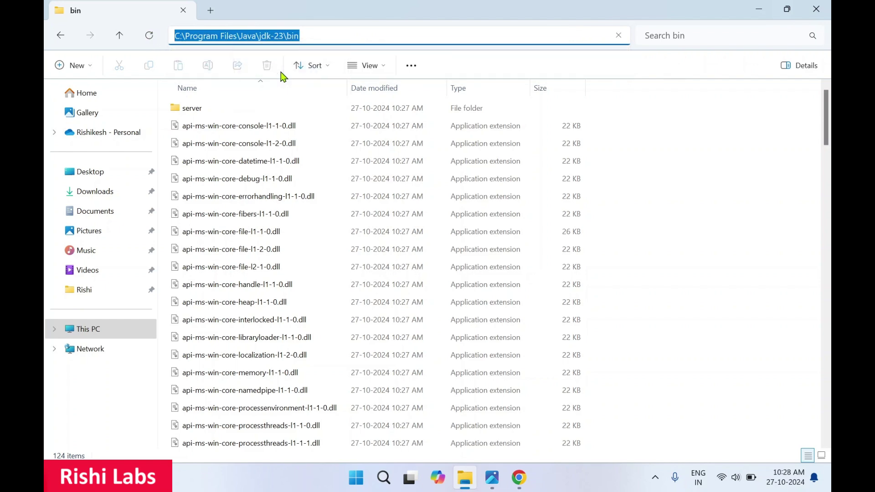
left_click(816, 9)
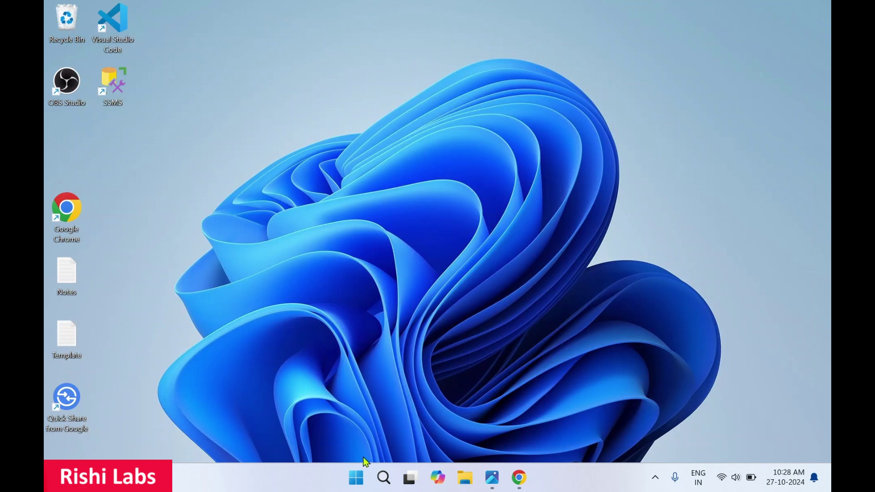
Search Start for 'ENVI' and open 'Edit the system environment variables'.
left_click(356, 478)
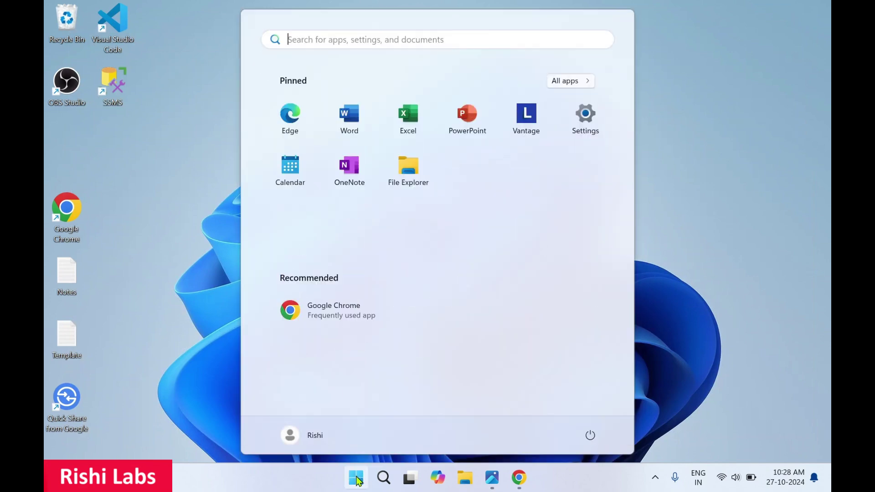
left_click(389, 41)
type("E")
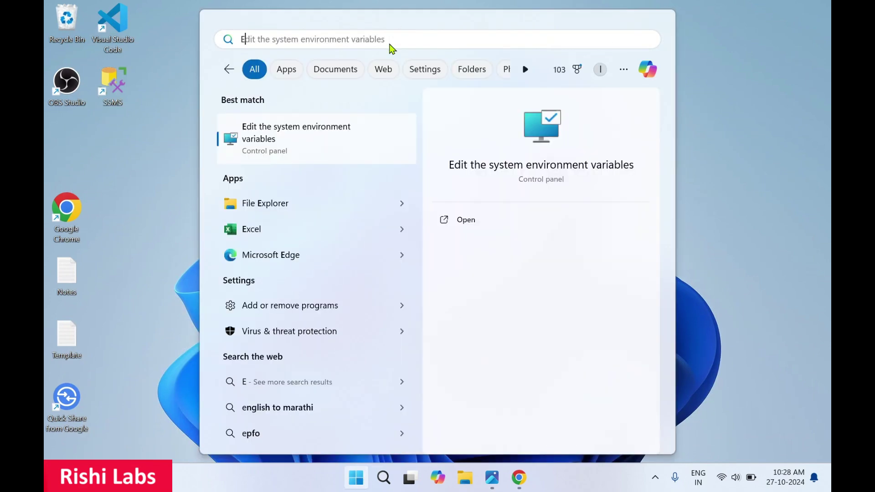
type("NVI")
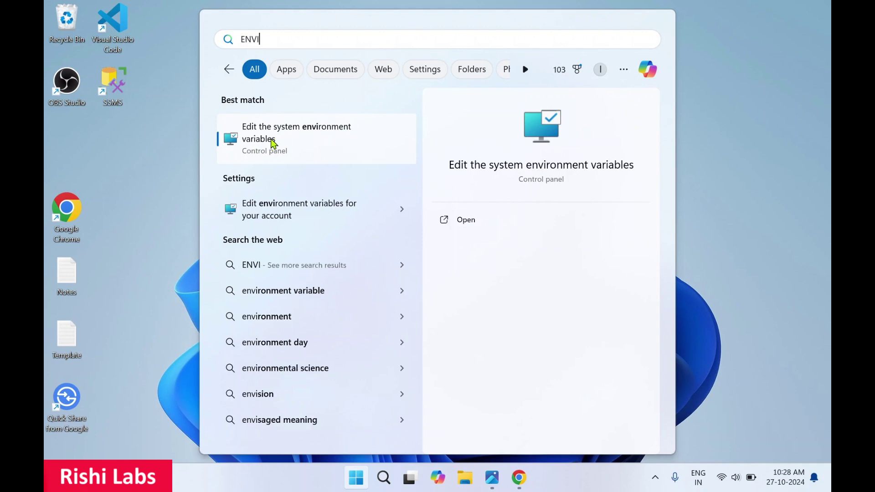
left_click(302, 136)
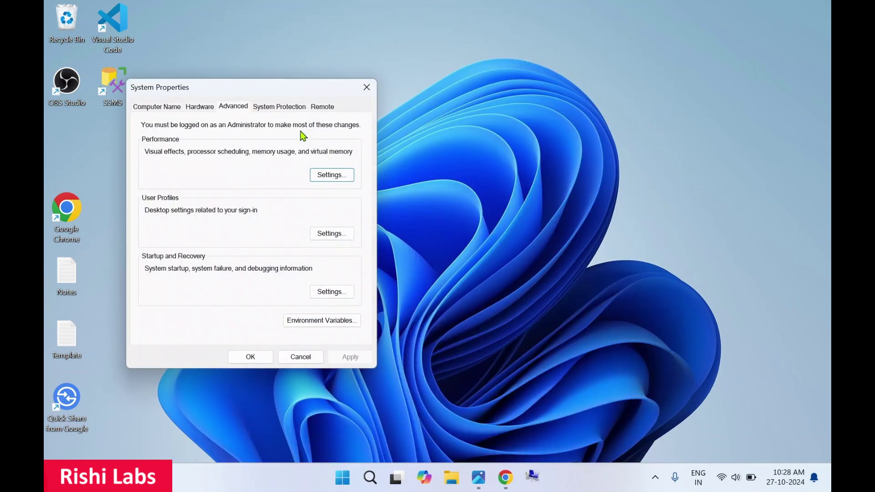
Add a new system Path entry C:\Program Files\Java\jdk-23\bin and confirm all dialogs.
left_click(337, 330)
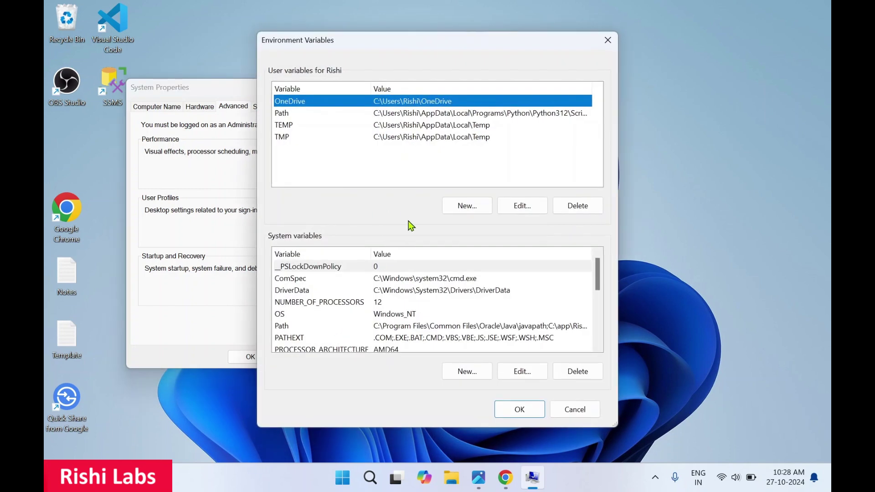
left_click_drag(597, 274, 597, 278)
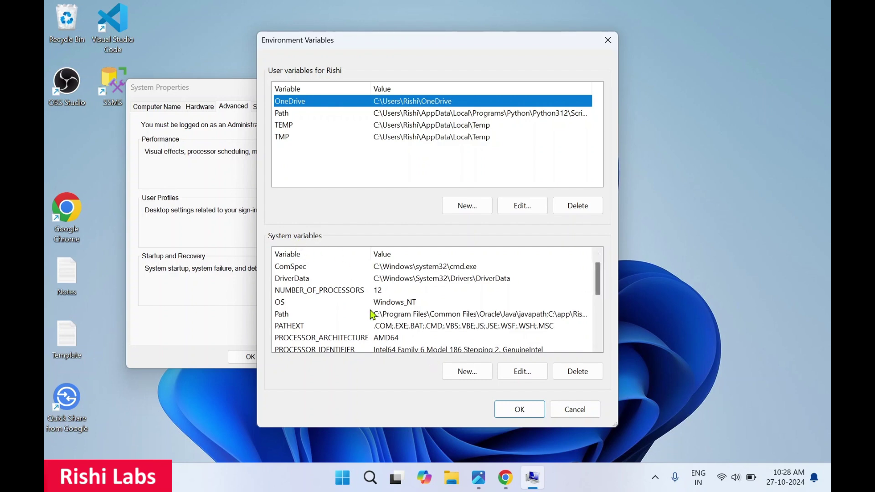
left_click(297, 318)
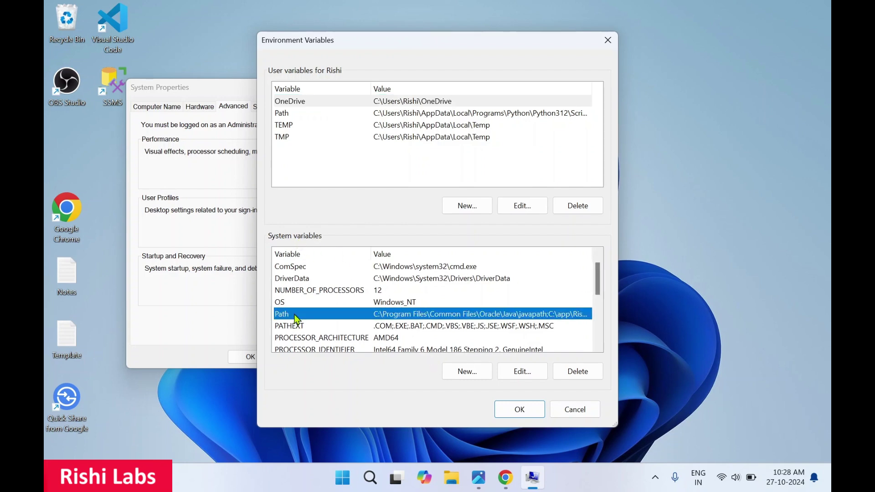
left_click(523, 371)
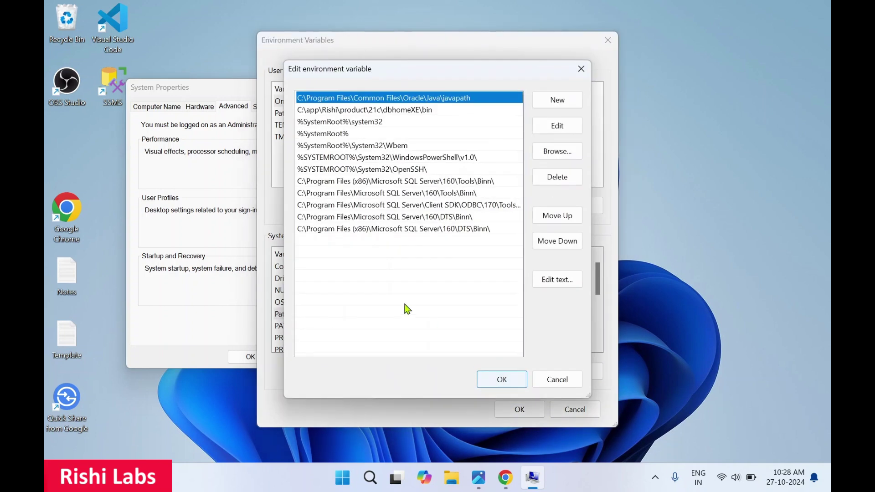
left_click(547, 107)
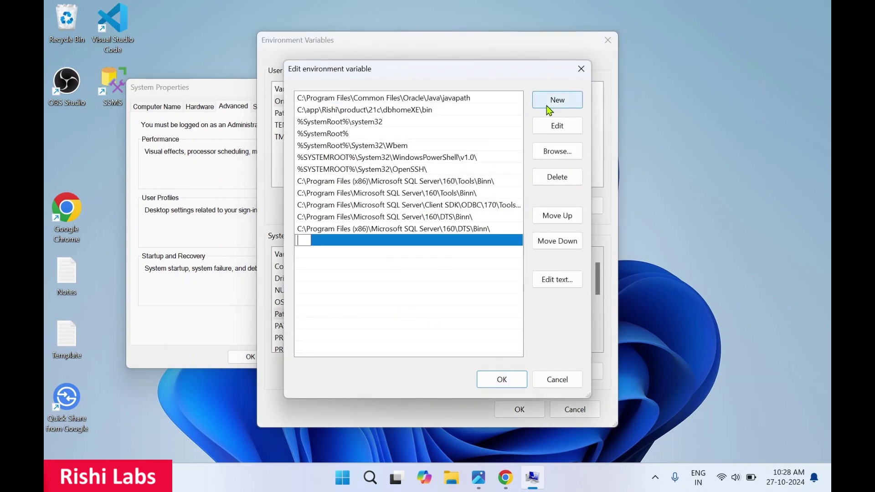
right_click(304, 240)
left_click(352, 297)
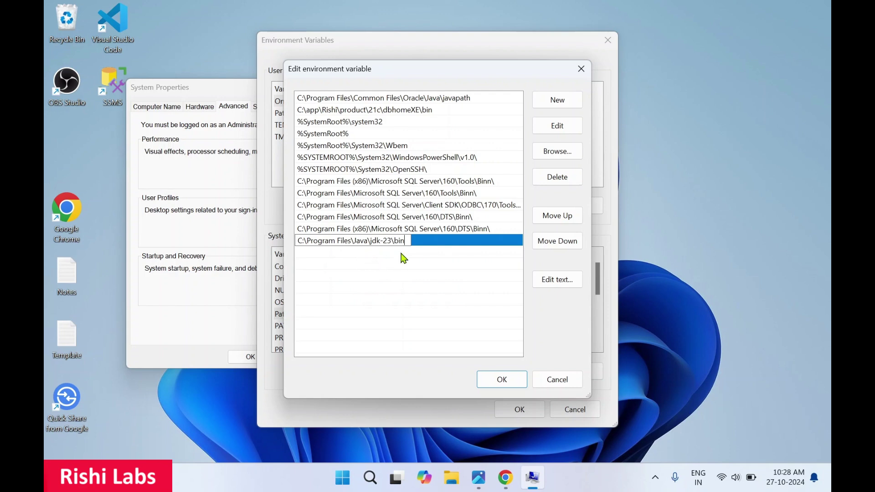
left_click(438, 252)
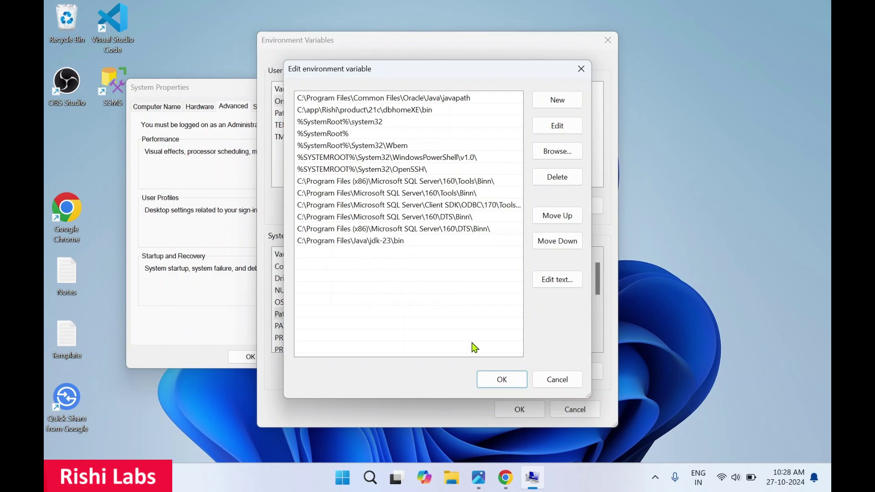
left_click(502, 382)
left_click(522, 411)
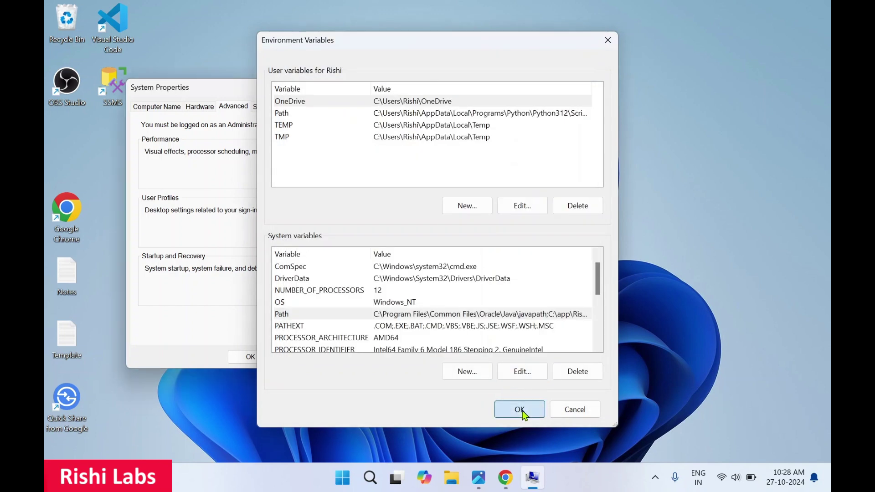
left_click(250, 357)
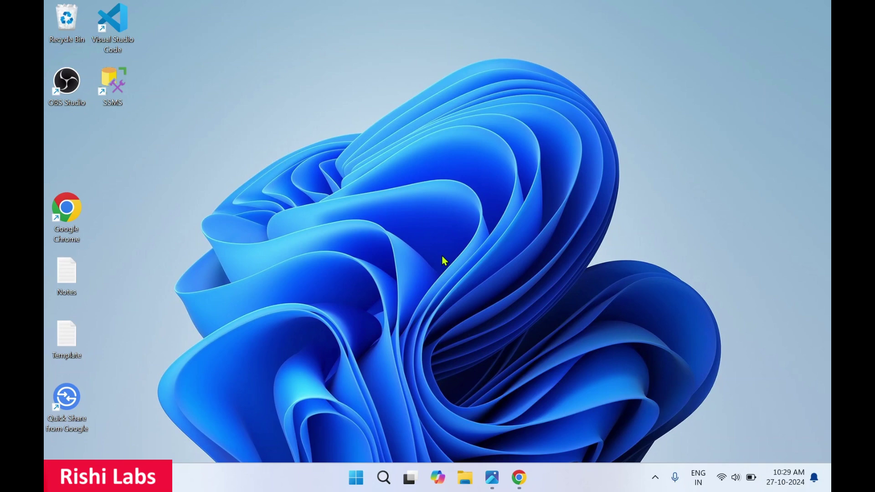
Open Command Prompt via a Start search for CMD.
left_click(357, 478)
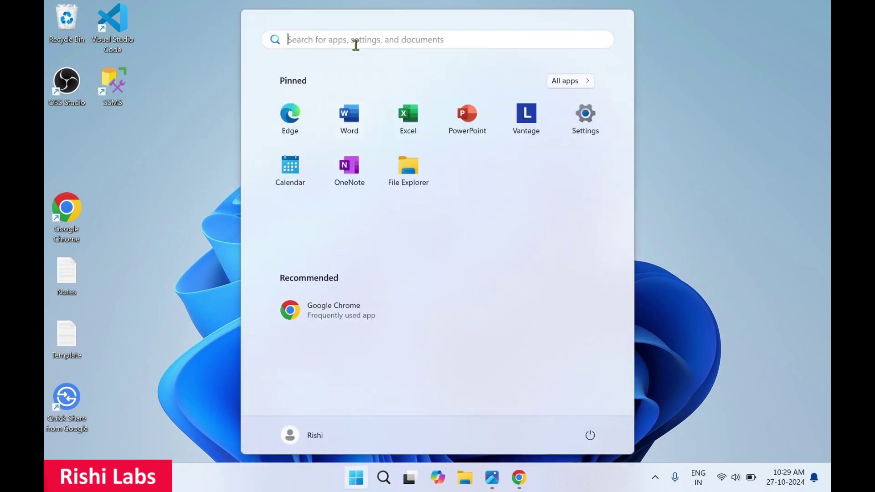
left_click(356, 44)
type("CMD")
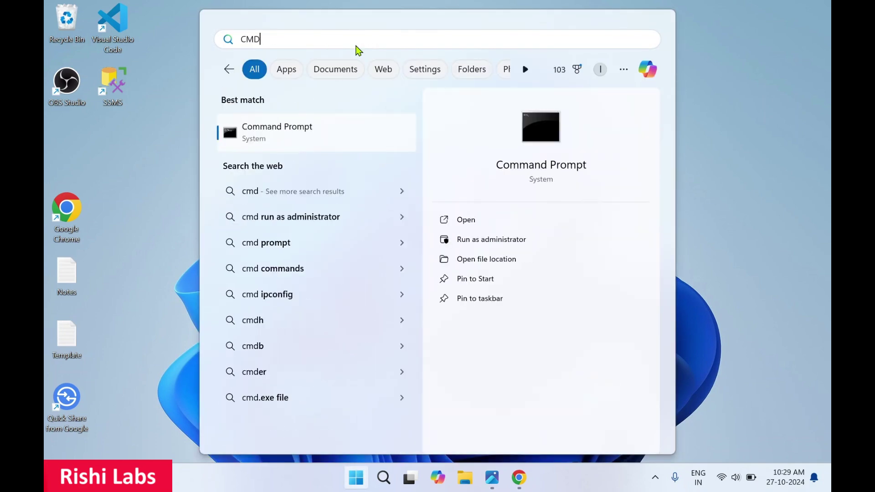
left_click(474, 226)
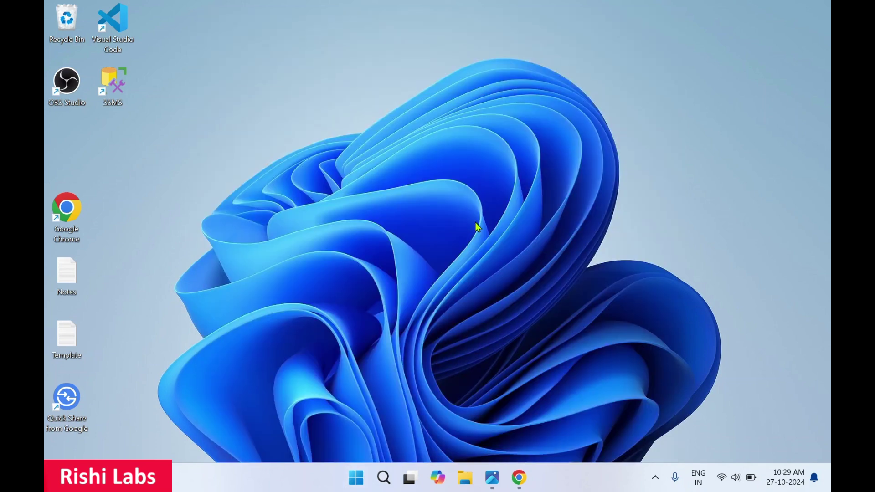
Run java --version to confirm Java 23.0.1 is reported.
key("Caps_Lock")
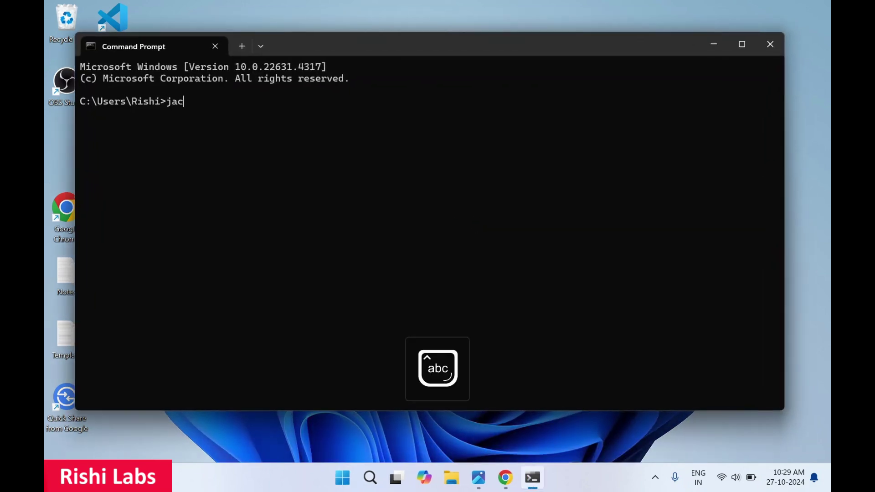
type("java --version")
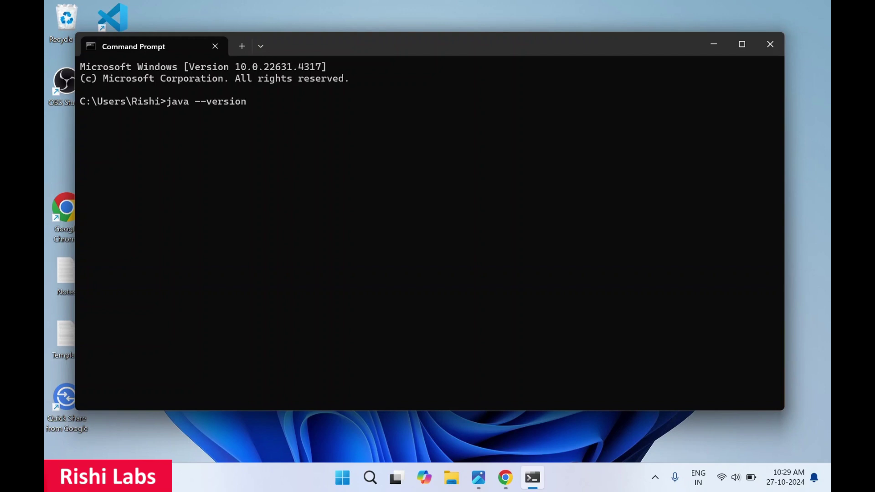
key("Return")
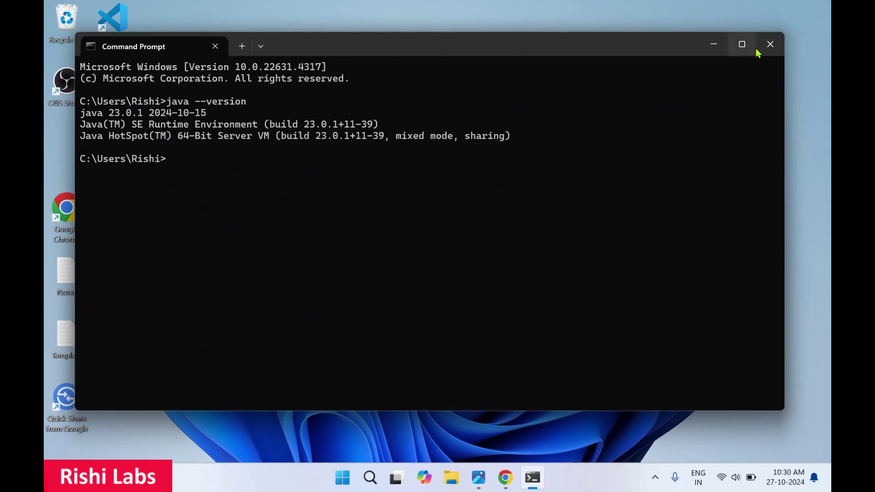
Close Command Prompt and review the installation-steps screenshot.
left_click(770, 44)
left_click(479, 478)
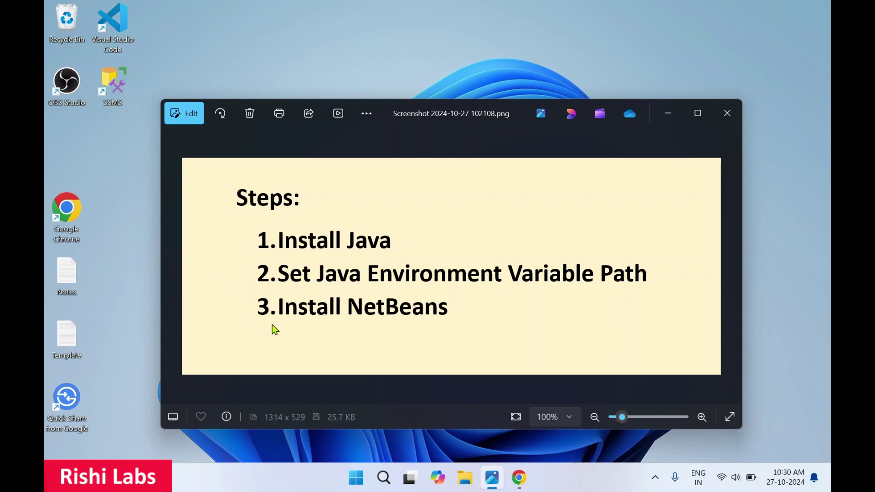
left_click(669, 114)
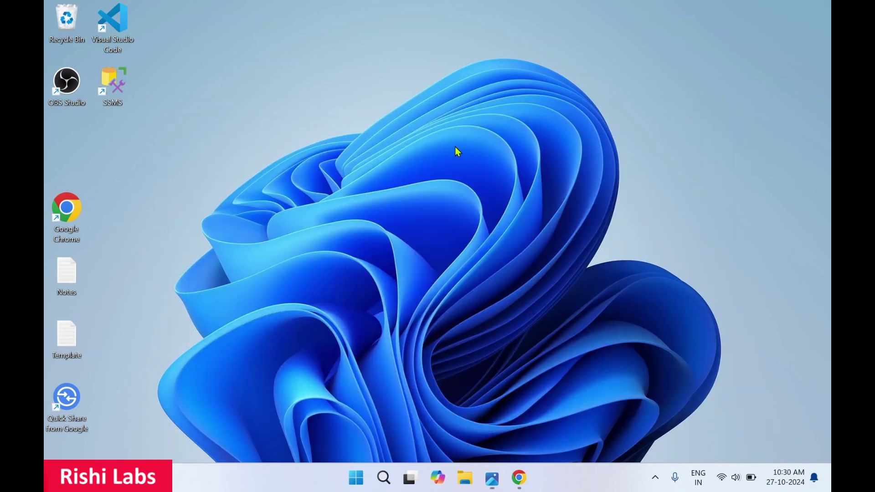
In Chrome, replace the Oracle tab with a new tab and search 'netbeans download'.
left_click(519, 479)
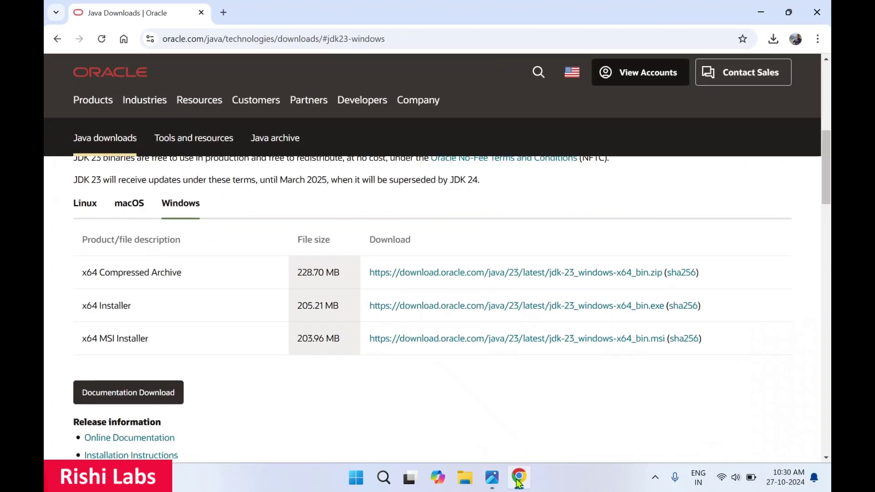
left_click(223, 13)
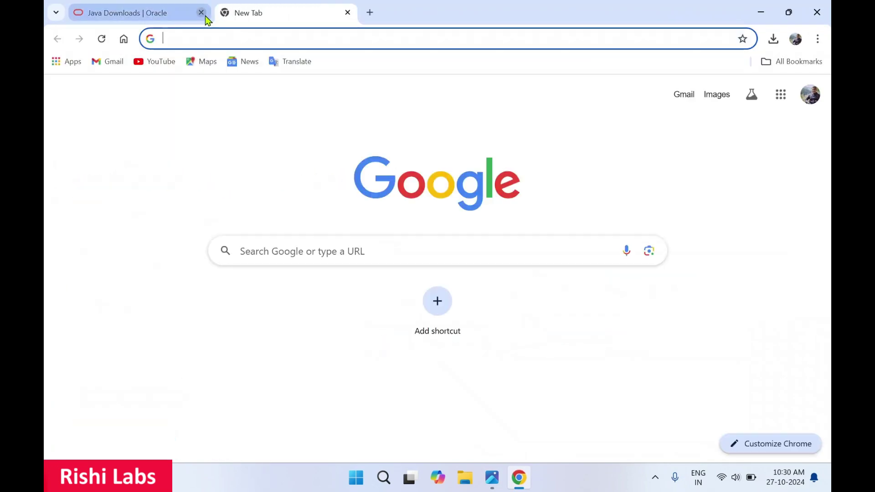
left_click(201, 12)
left_click(201, 40)
key("Down")
key("Down")
key("Down")
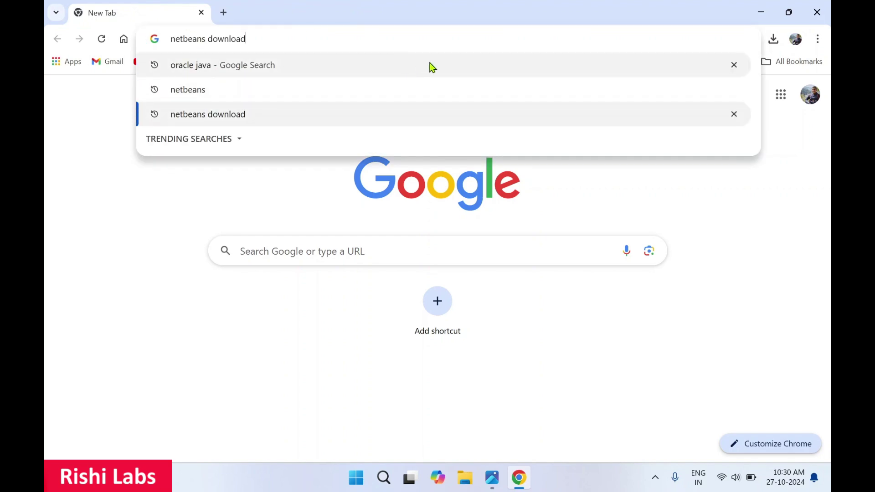
key("Return")
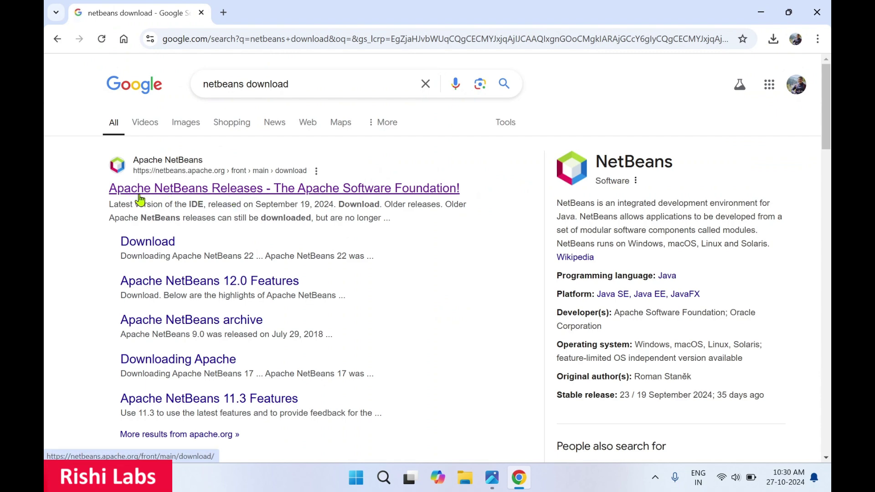
Download Apache-NetBeans-23-bin-windows-x64.exe from the suggested Apache mirror.
left_click(234, 191)
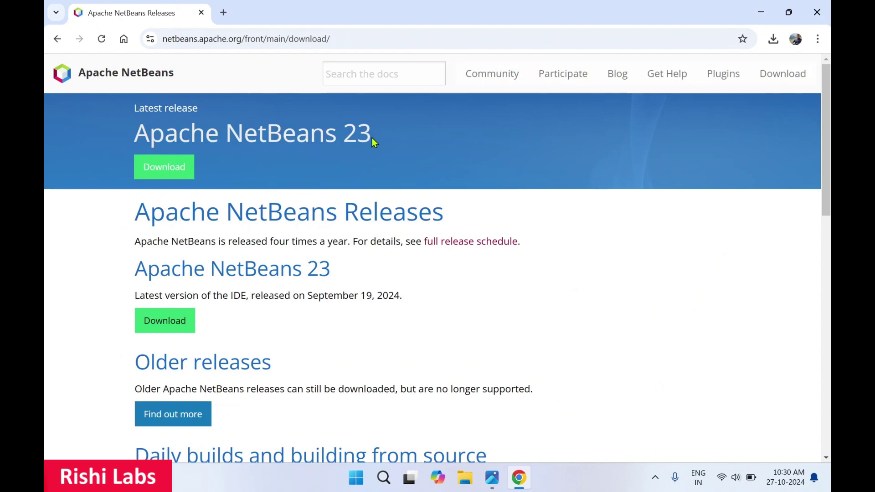
left_click(174, 180)
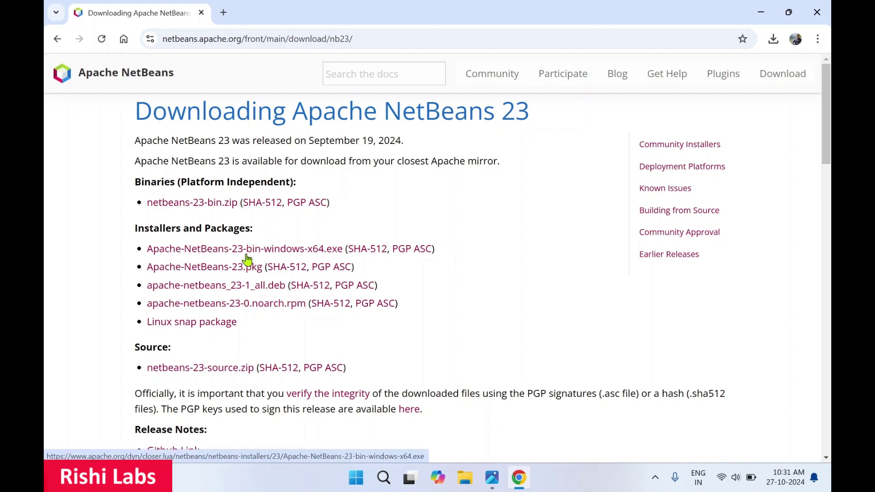
left_click(305, 251)
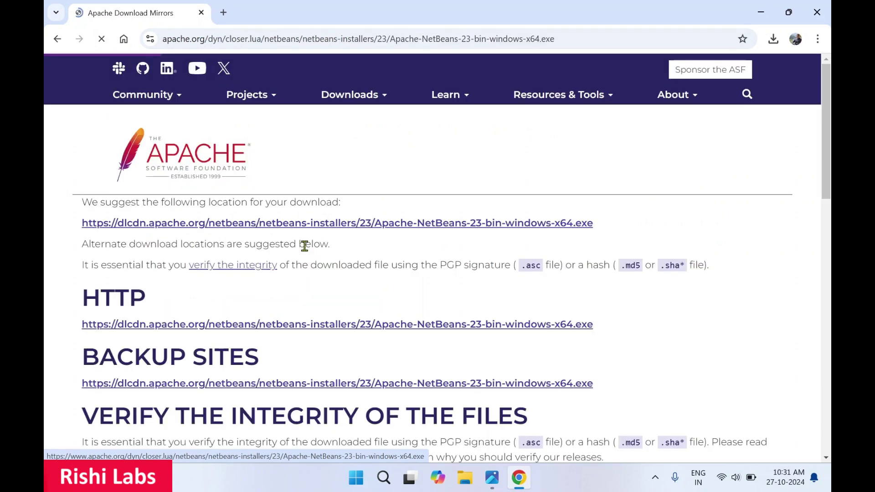
left_click(417, 226)
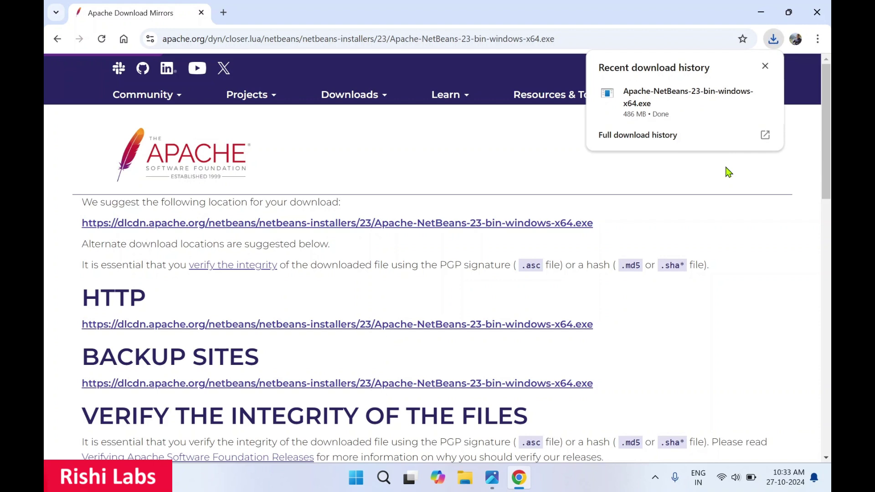
Run the downloaded NetBeans 23 installer and close Chrome while it configures.
mouse_move(712, 111)
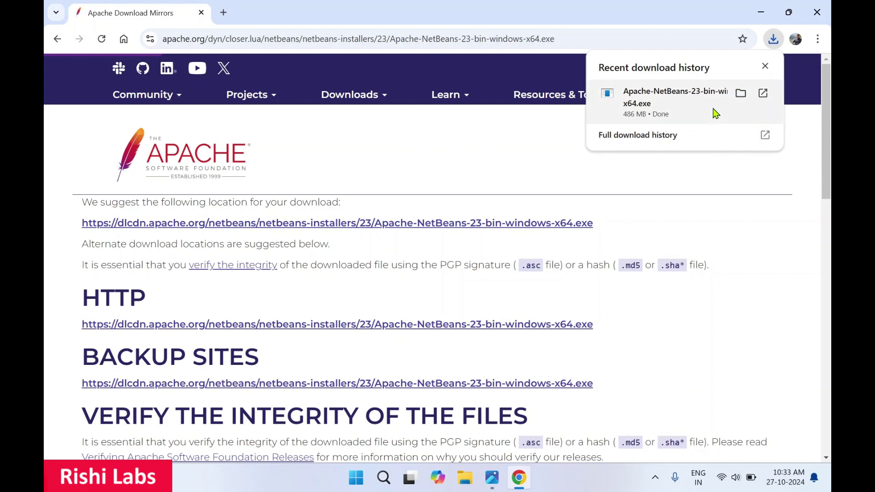
left_click(764, 95)
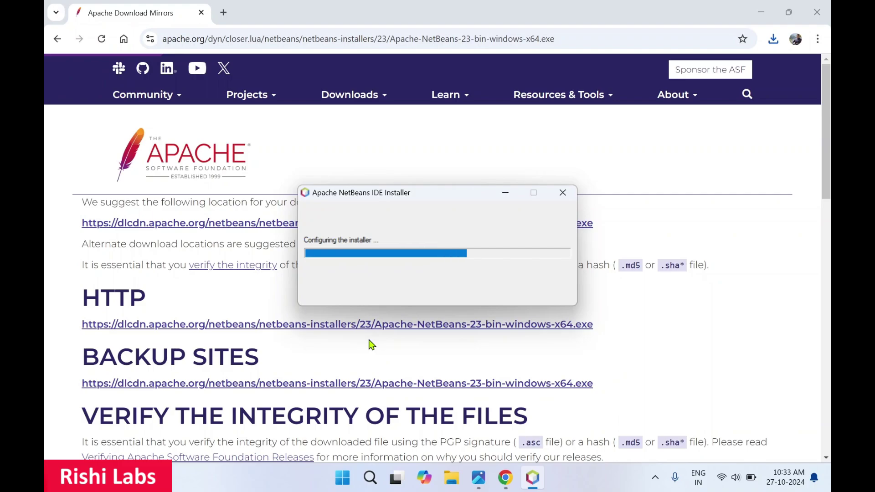
left_click(826, 15)
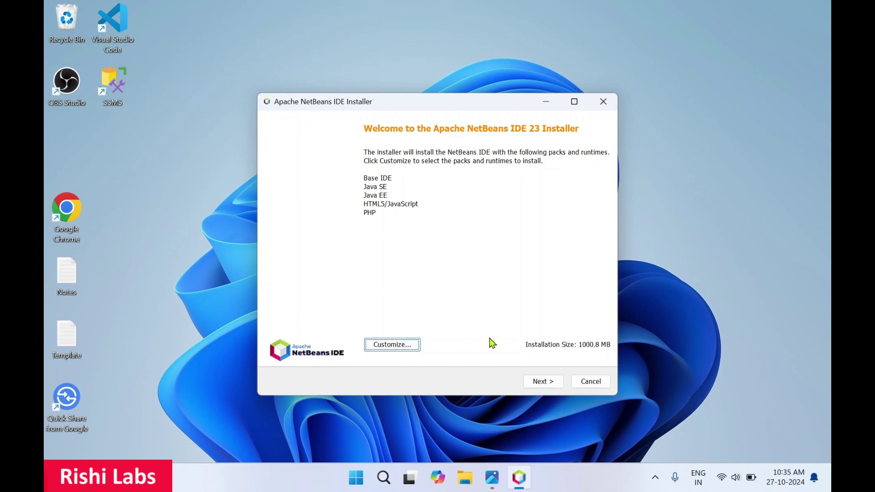
Accept the NetBeans license agreement and continue to the install folder and JDK page.
left_click(544, 385)
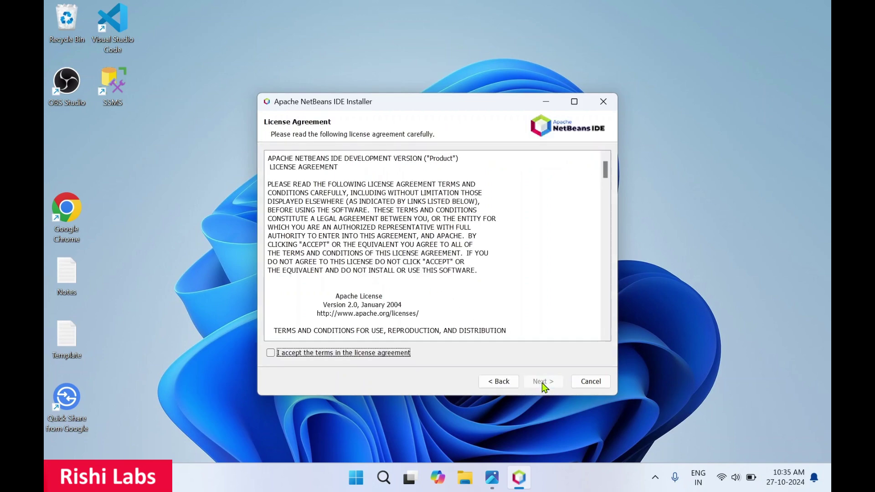
left_click(271, 353)
left_click(548, 384)
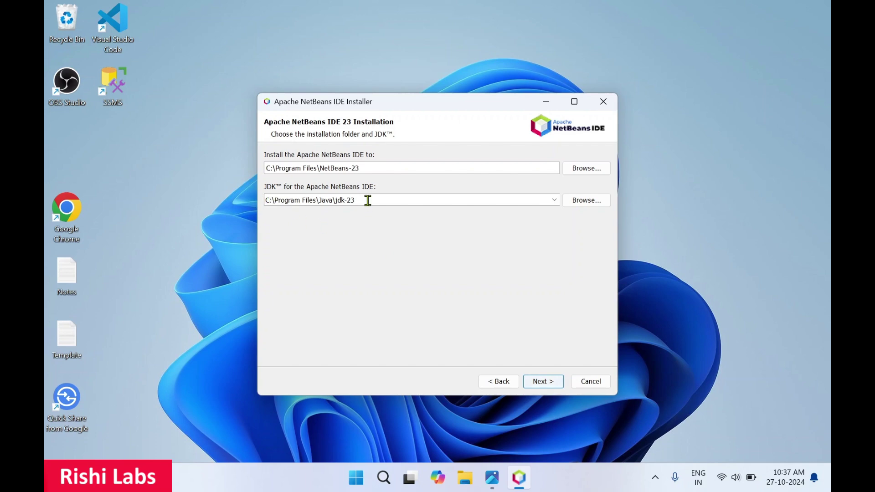
Check that the JDK path field reads C:\Program Files\Java\jdk-23.
left_click_drag(369, 200, 267, 199)
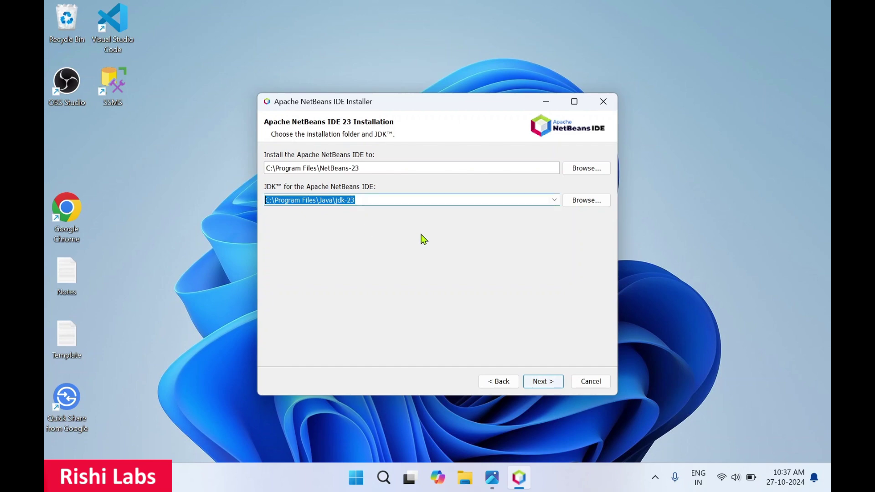
left_click(421, 201)
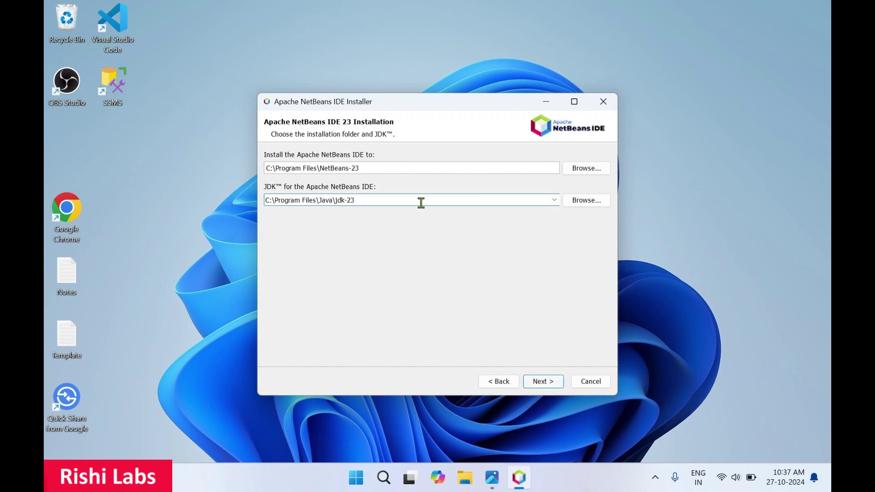
left_click_drag(422, 203, 346, 200)
Install NetBeans IDE 23 into C:\Program Files\NetBeans-23 and close the installer when complete.
left_click(409, 200)
left_click(545, 382)
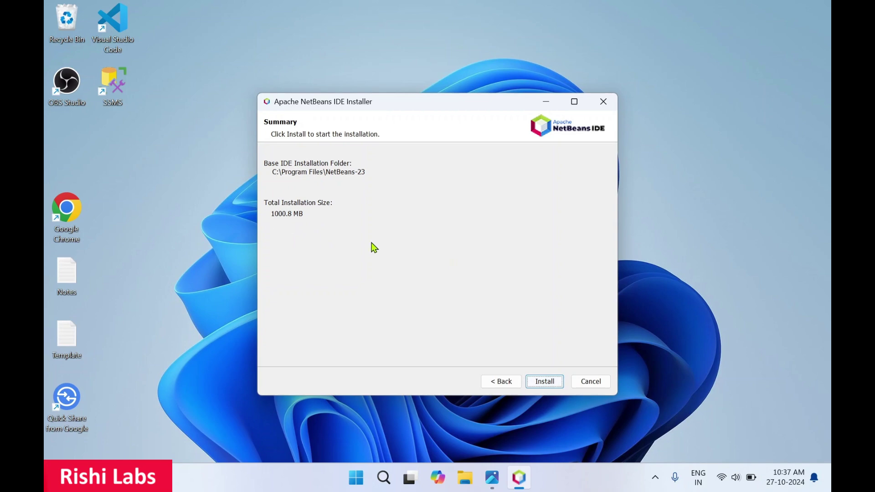
left_click(544, 384)
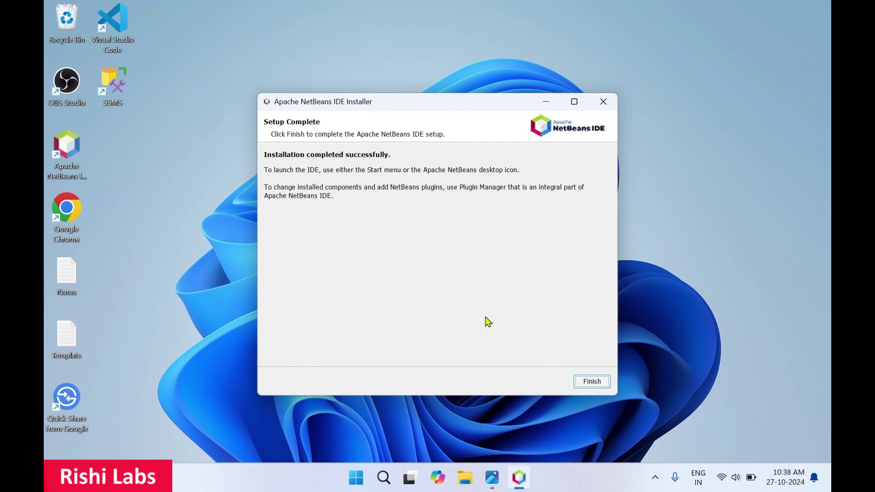
left_click(591, 383)
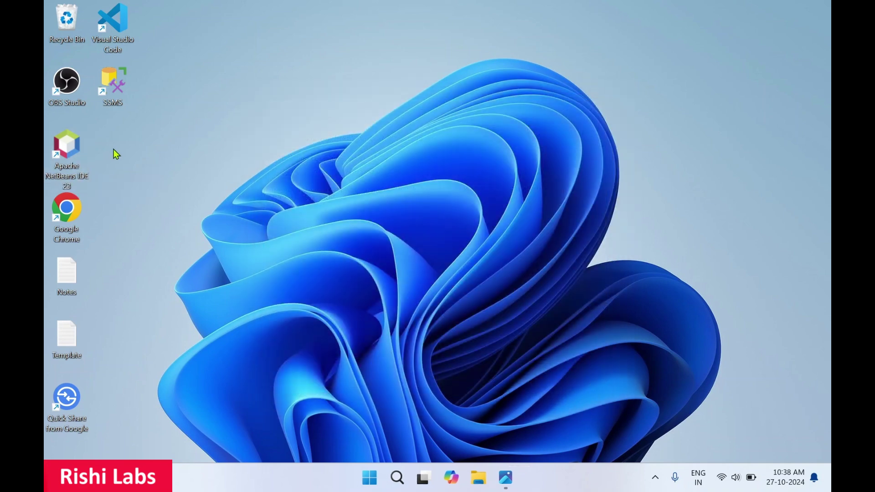
Search the Start menu for 'netbeans' and launch Apache NetBeans IDE 23.
left_click(370, 477)
type("n")
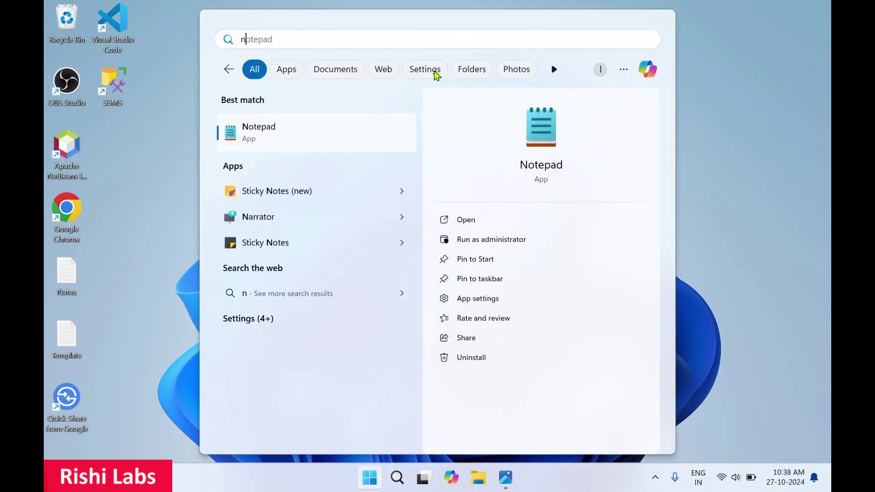
type("etbeans")
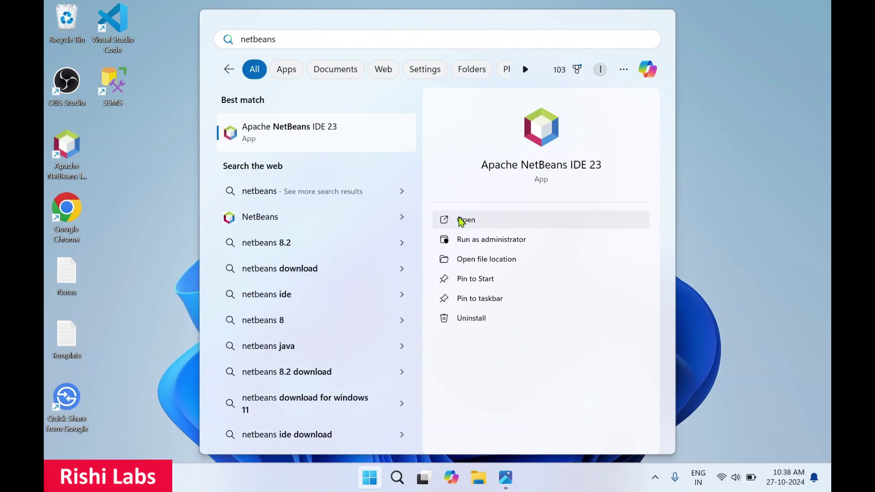
left_click(158, 123)
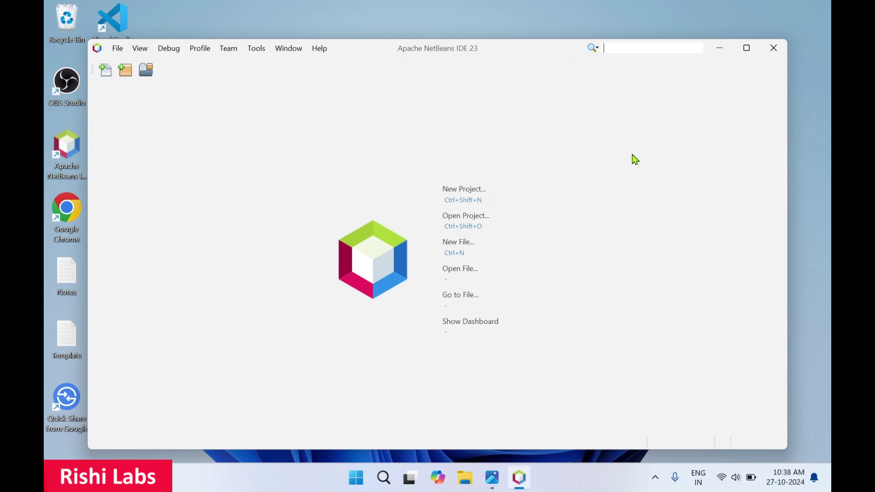
Maximize NetBeans and start a new Java with Maven Java Application project.
left_click(751, 50)
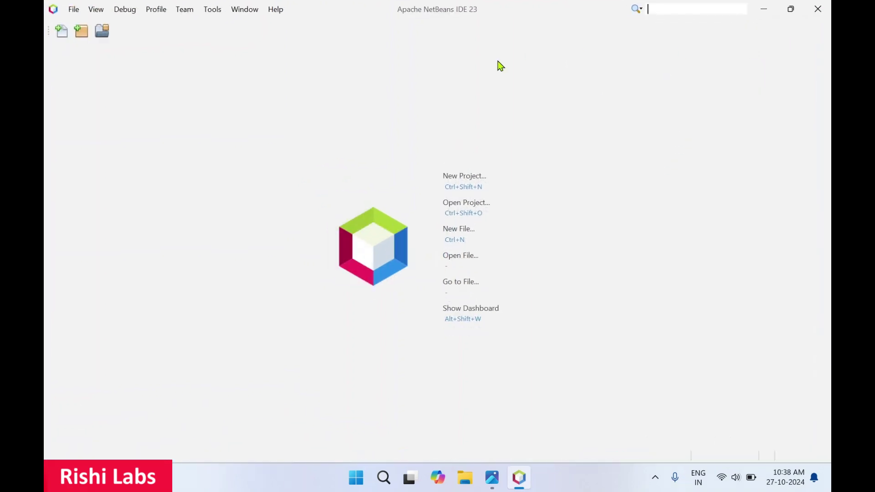
left_click(74, 11)
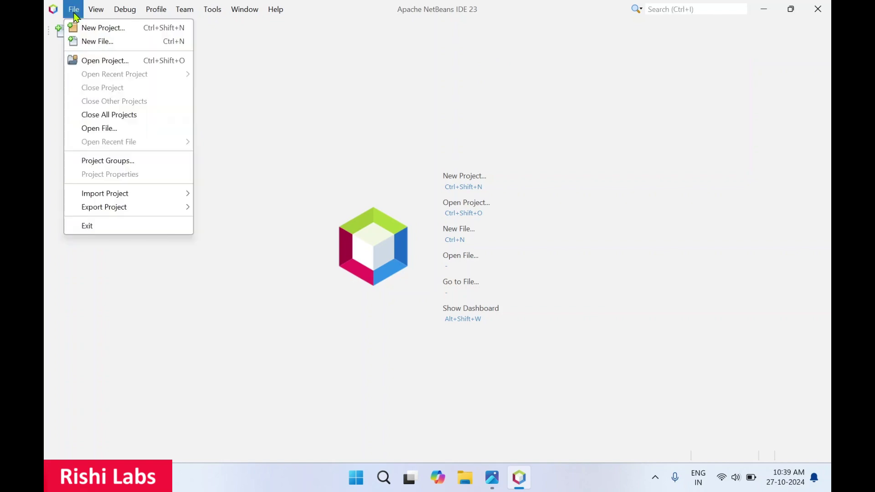
left_click(95, 28)
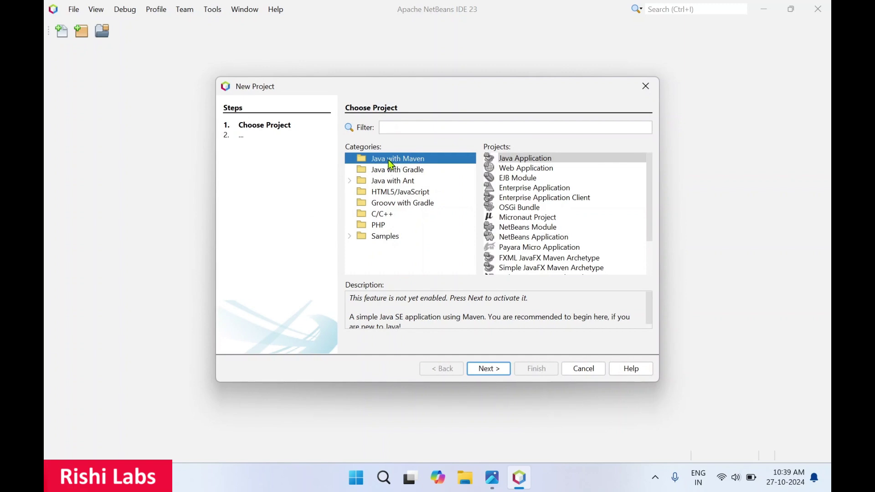
left_click(525, 160)
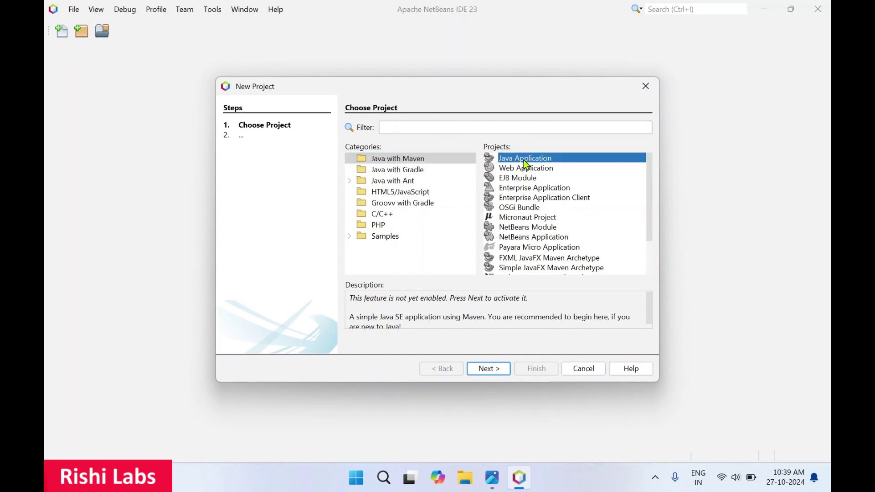
left_click(499, 374)
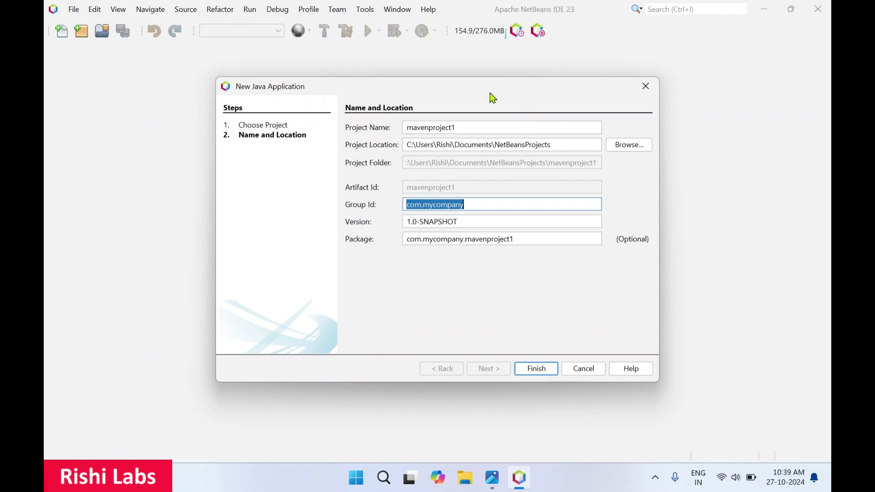
Replace the default project name mavenproject1 with myproject.
left_click(464, 128)
double_click(488, 128)
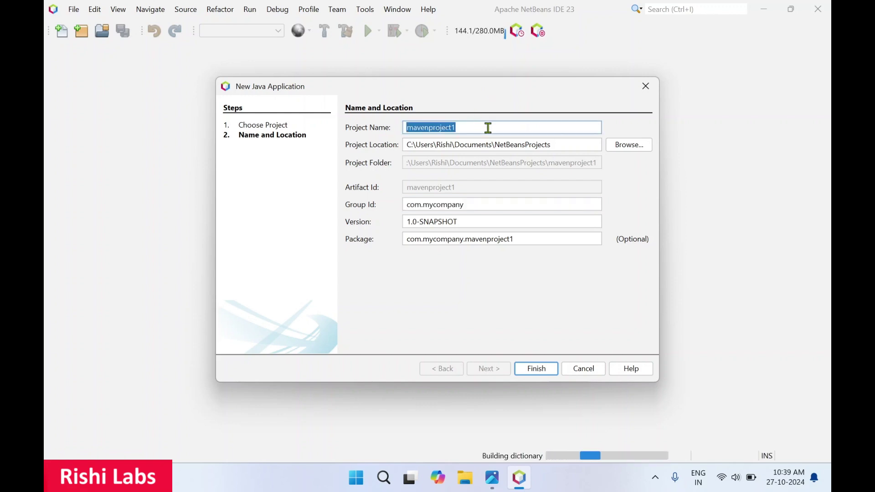
type("my")
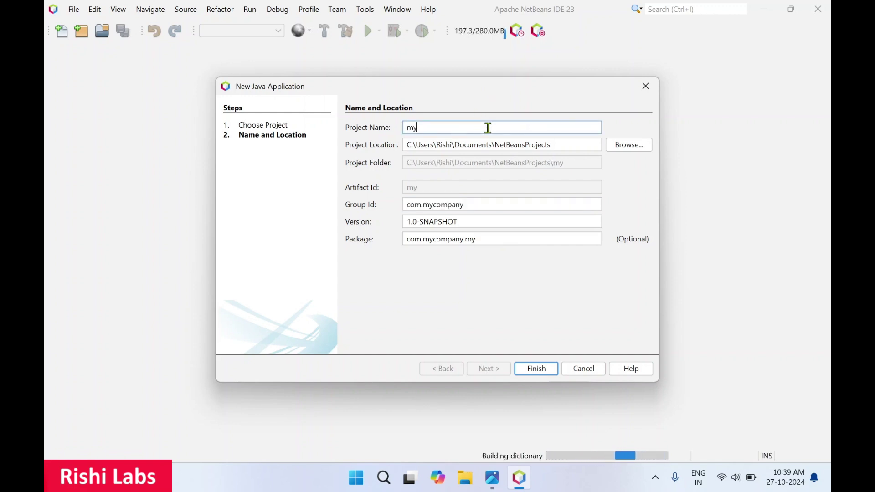
type("project")
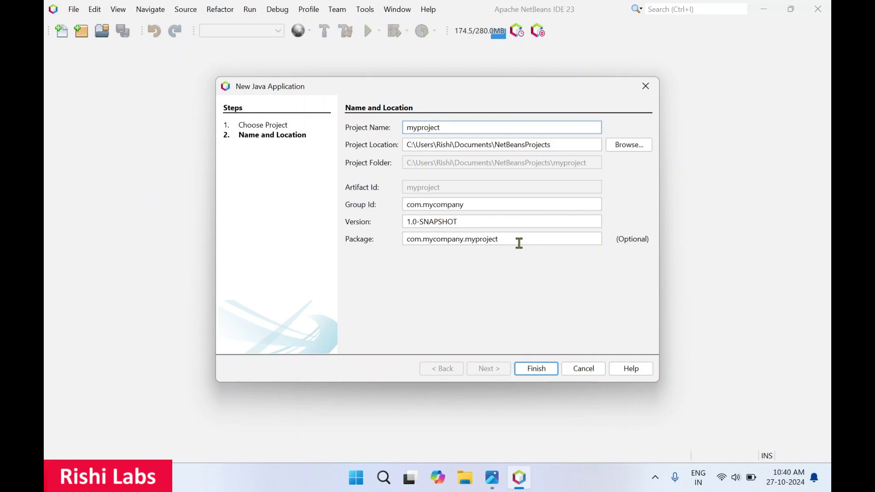
Create myproject, review its Hello World print line, and run it to BUILD SUCCESS.
left_click(541, 372)
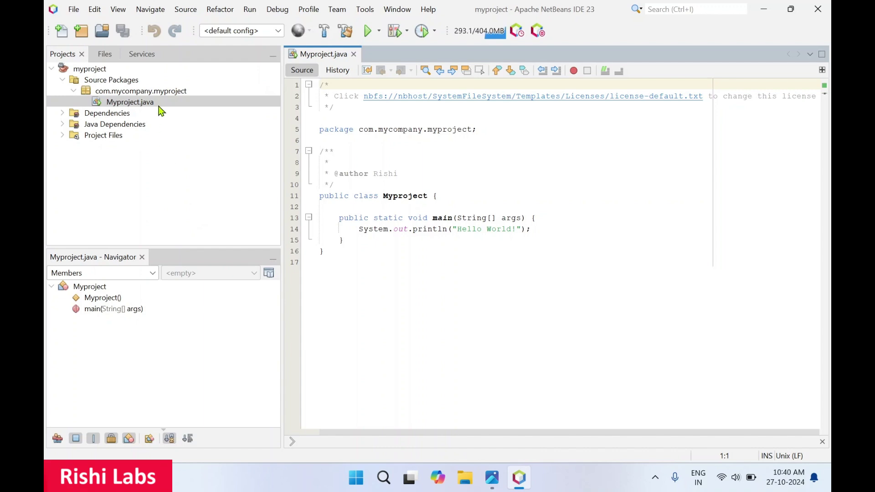
left_click(554, 186)
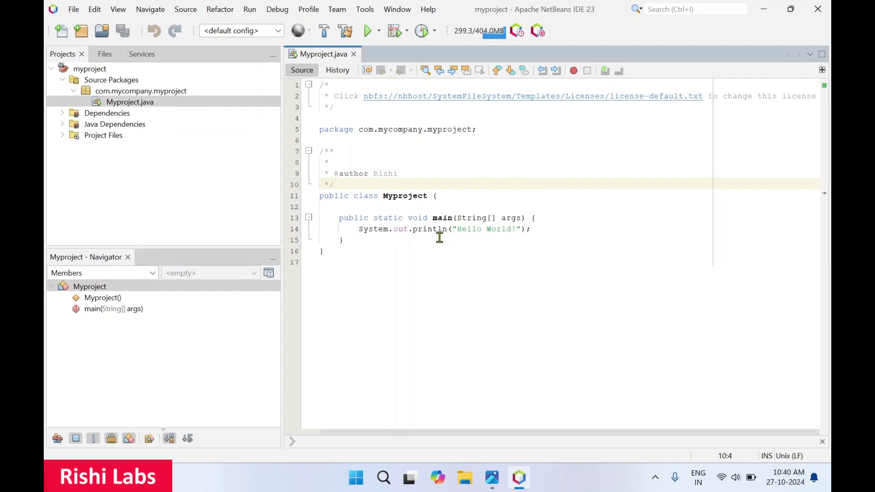
left_click(358, 230)
left_click_drag(358, 229, 549, 230)
left_click(549, 229)
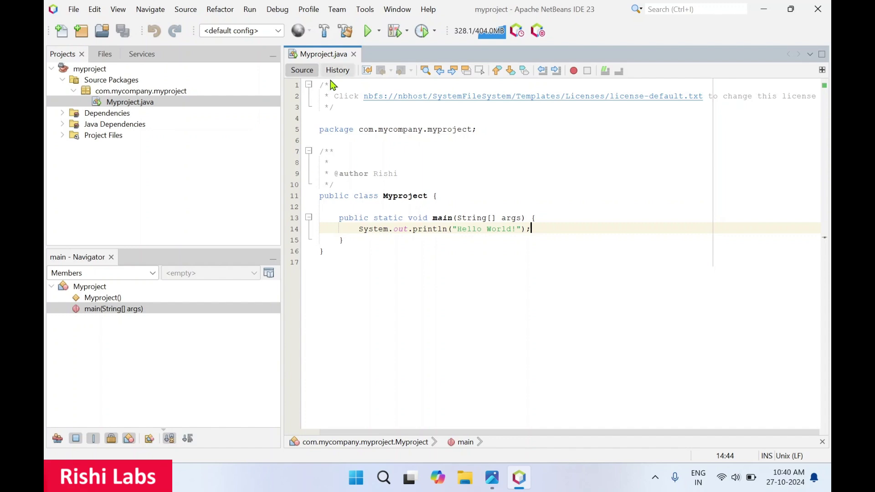
left_click(379, 31)
left_click(381, 51)
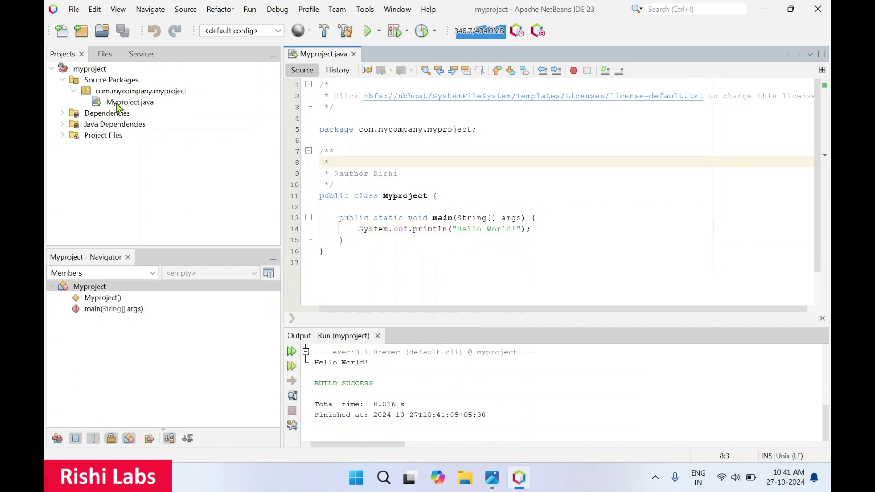
Add Java class NewClass to com.mycompany.myproject, then close the NewClass.java tab.
left_click(140, 95)
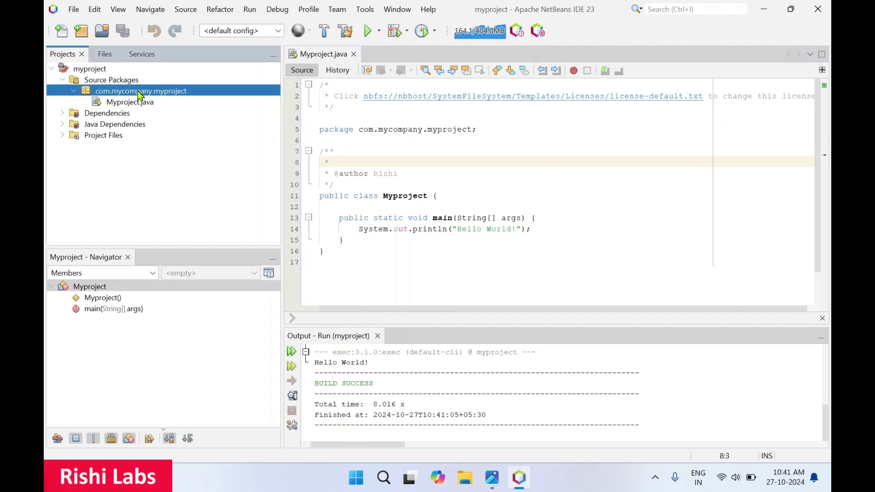
right_click(139, 94)
mouse_move(185, 99)
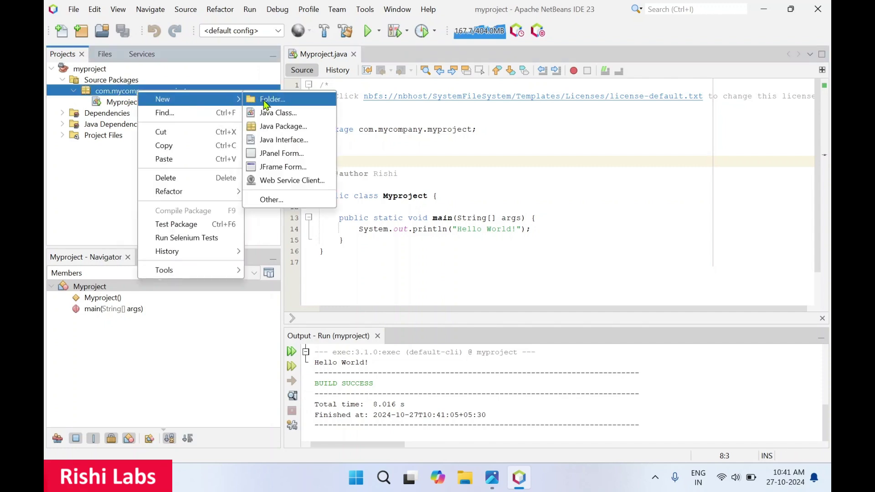
left_click(311, 117)
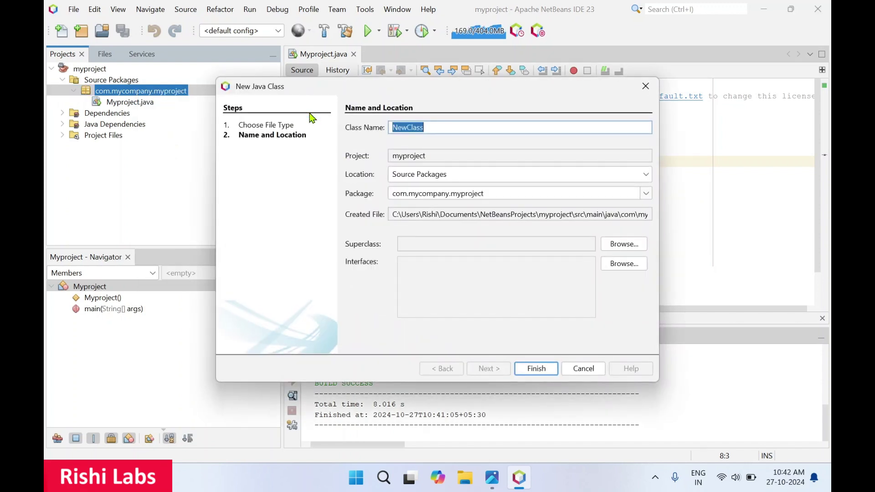
left_click(542, 368)
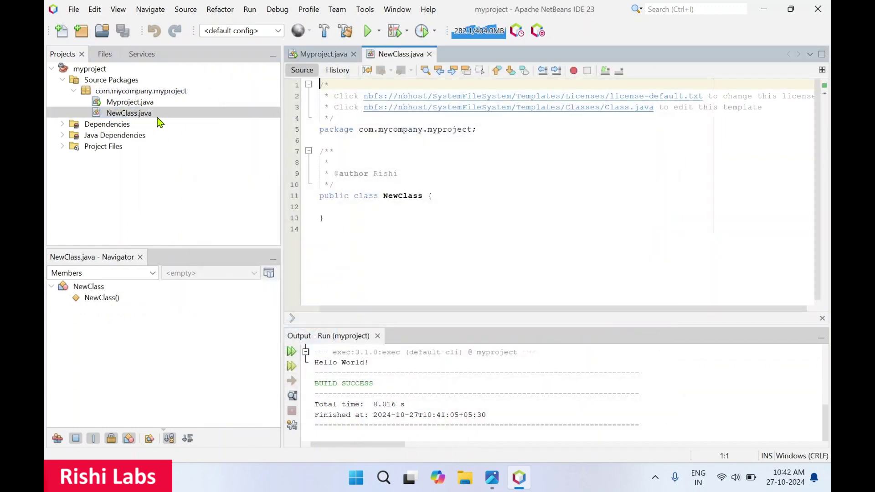
left_click(485, 159)
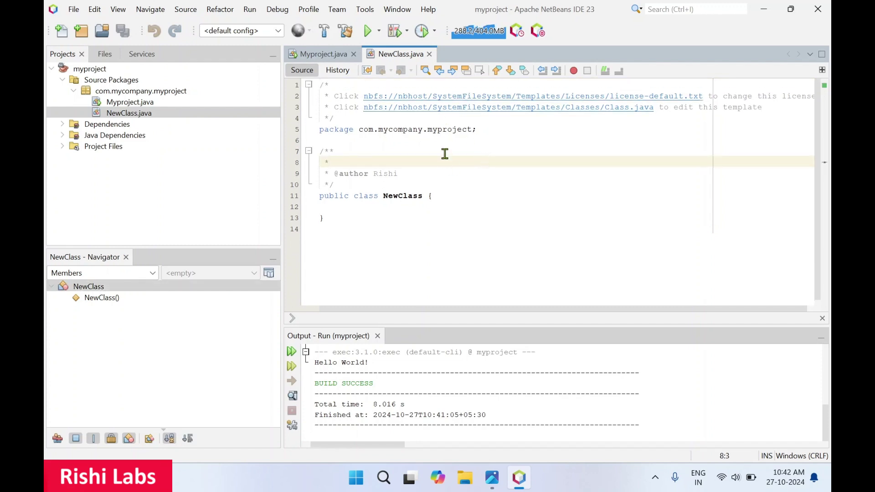
key("ctrl+w")
Close NetBeans, view the Steps screenshot in Photos, then show the desktop.
left_click(821, 13)
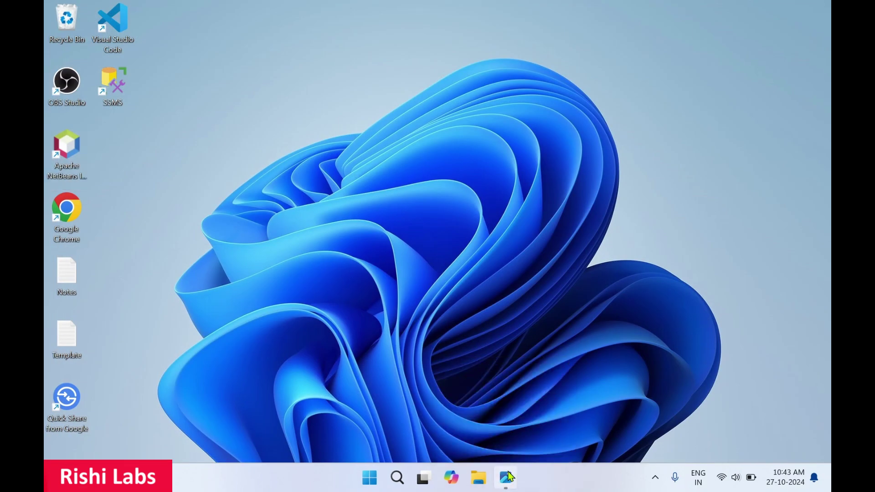
left_click(508, 477)
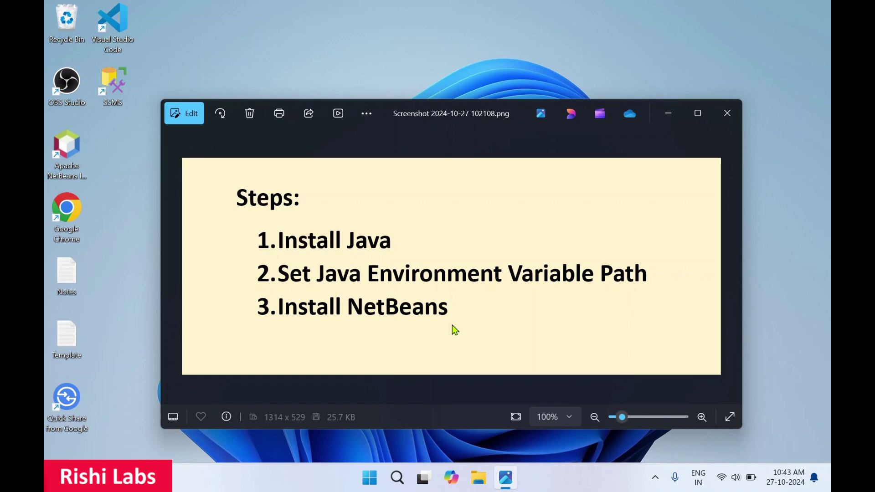
key("super+d")
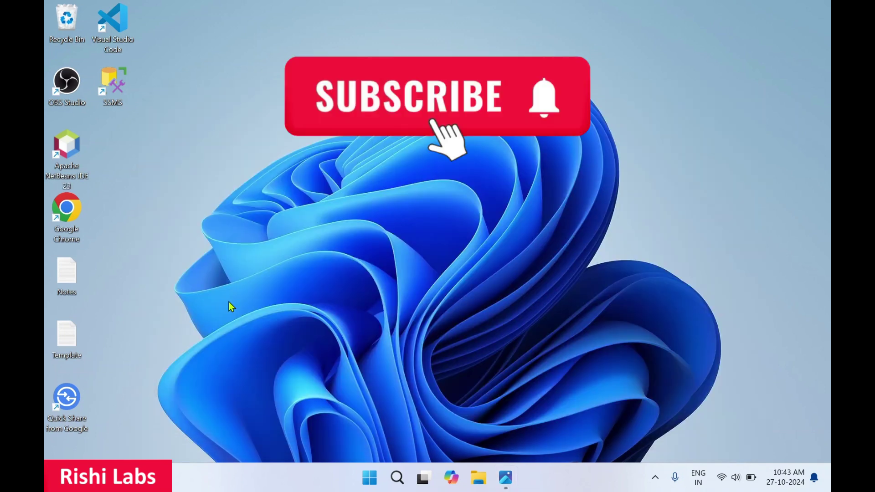